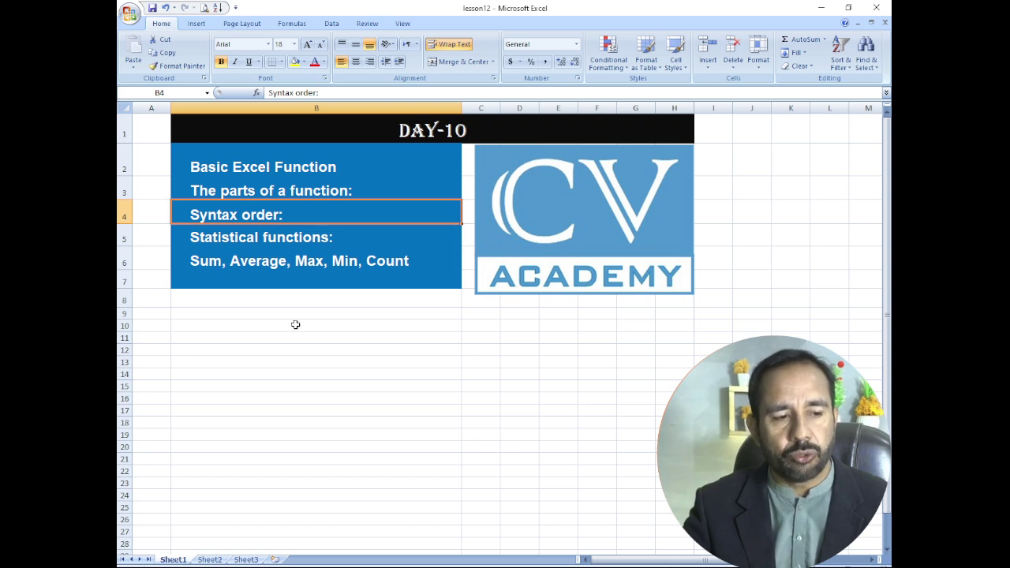
# - Review the lesson topics on Sheet1 and the function descriptions on Sheet3, and go to the start of the data on Sheet2
pyautogui.click(309, 240)
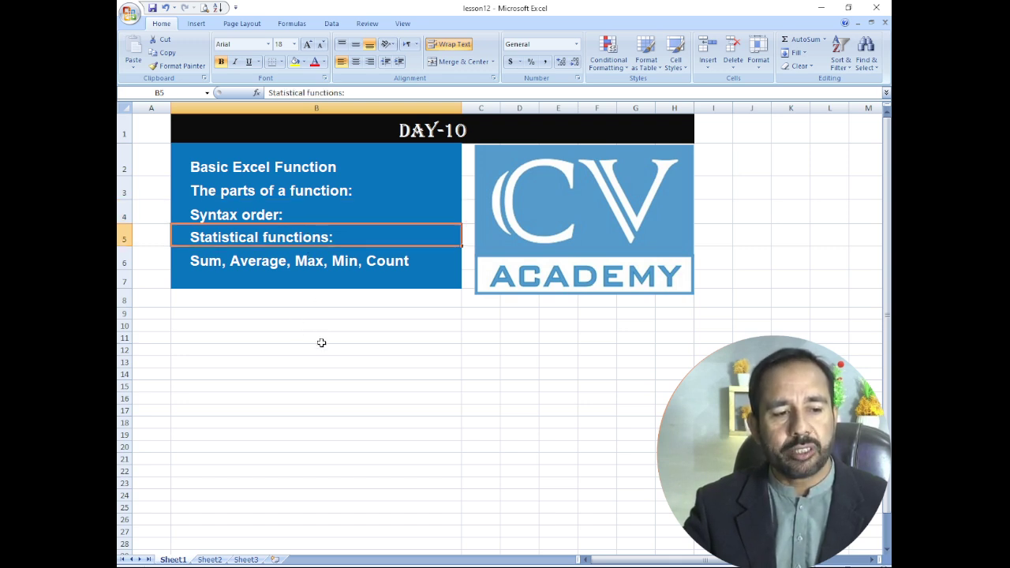
pyautogui.click(263, 270)
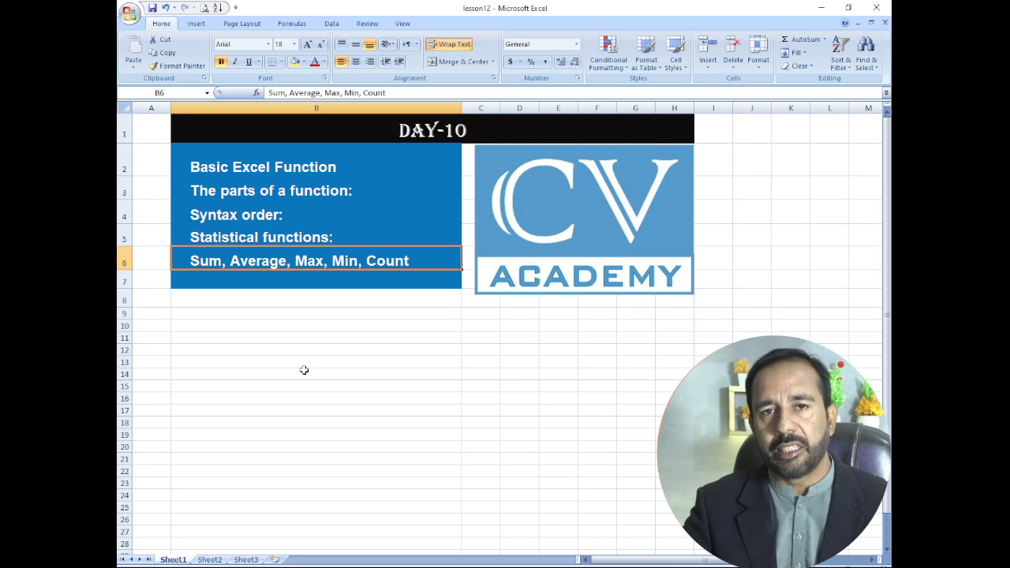
pyautogui.click(244, 560)
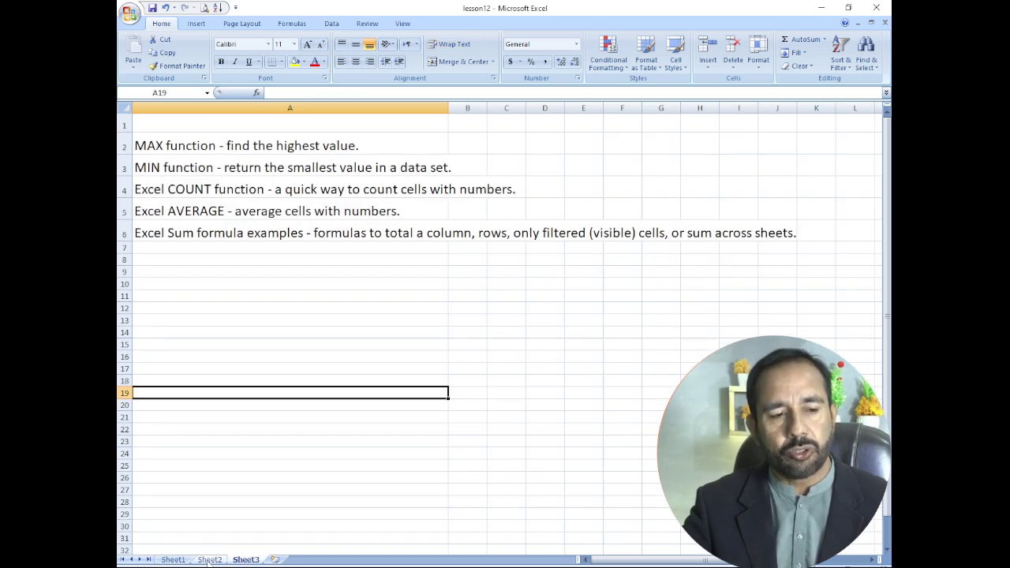
pyautogui.click(209, 559)
pyautogui.scroll(6, 296, 339)
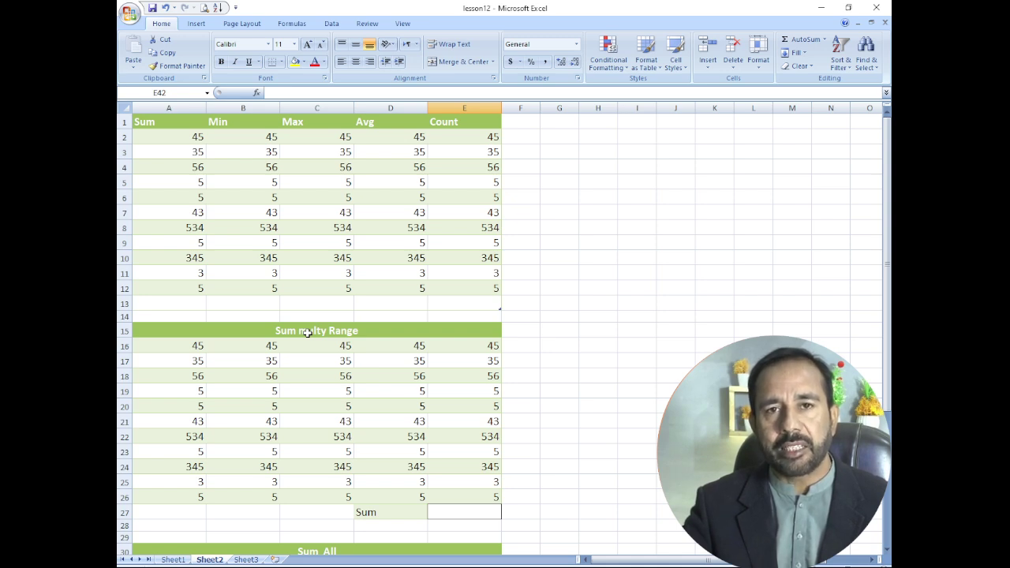
# - Enter the formula =sum(A2:A12) in cell A13 to total the Sum column
pyautogui.click(191, 298)
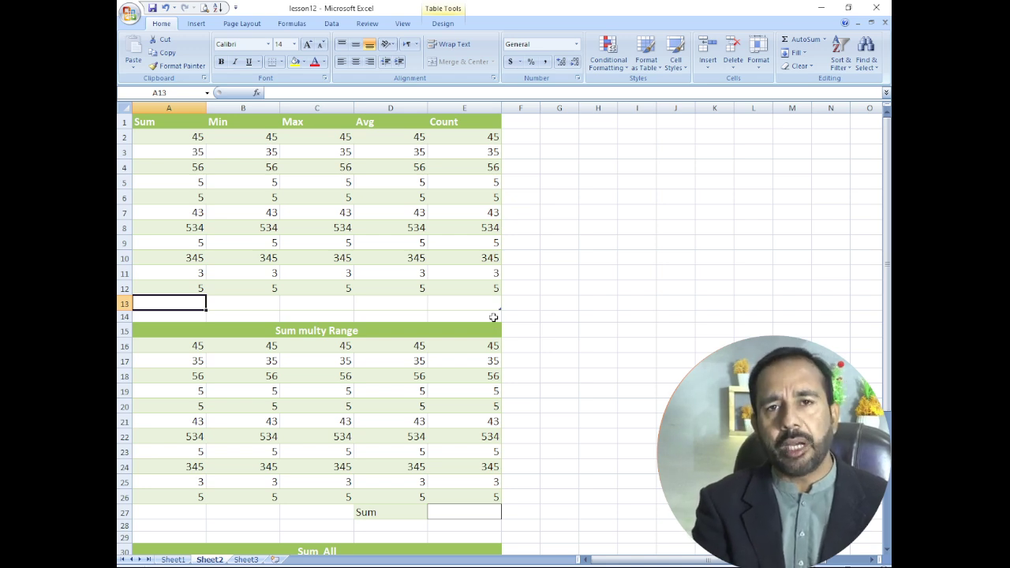
pyautogui.write('=')
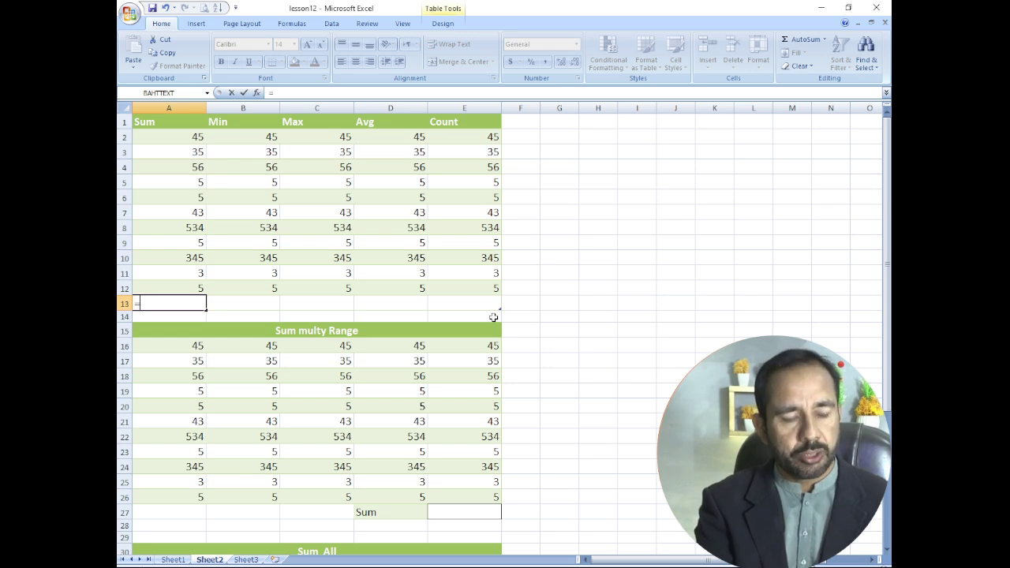
pyautogui.write('su')
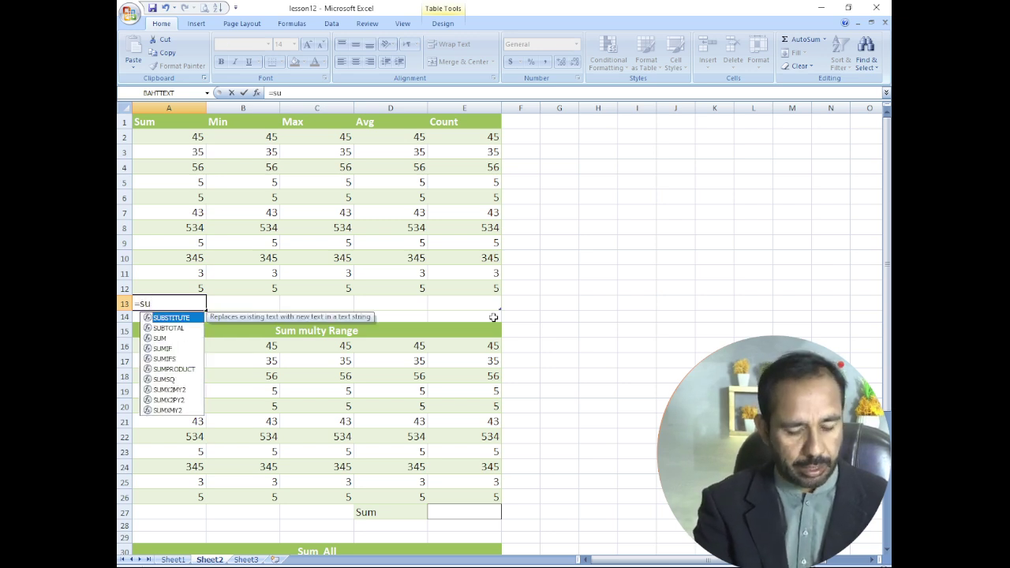
pyautogui.write('m(')
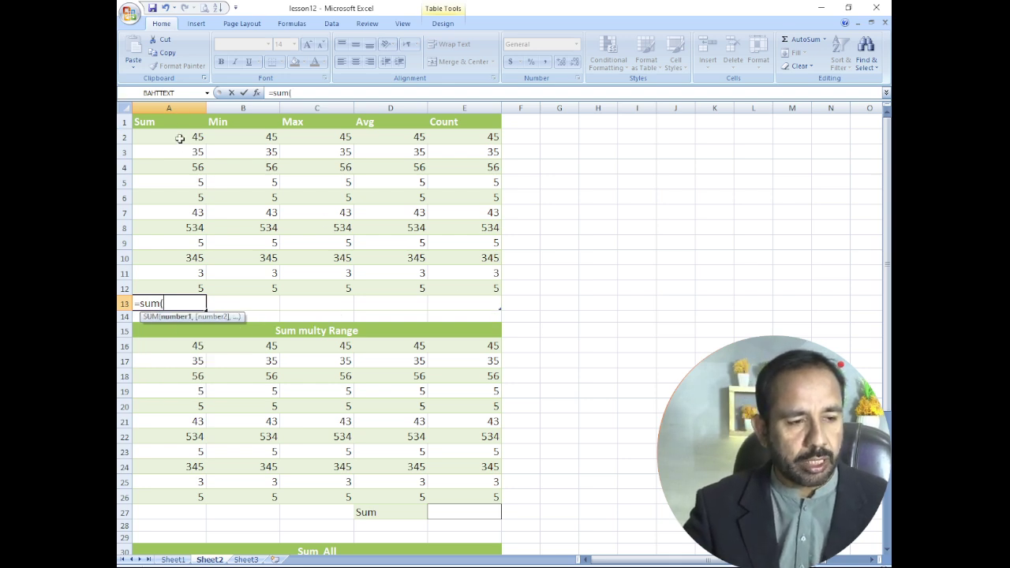
pyautogui.moveTo(180, 138); pyautogui.dragTo(183, 285)
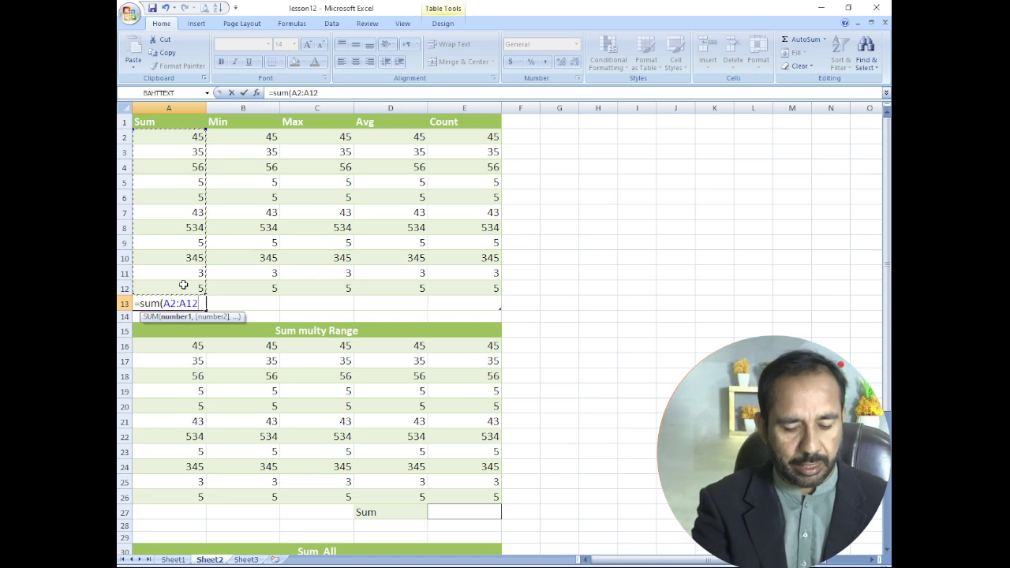
pyautogui.write(')')
pyautogui.press('Return')
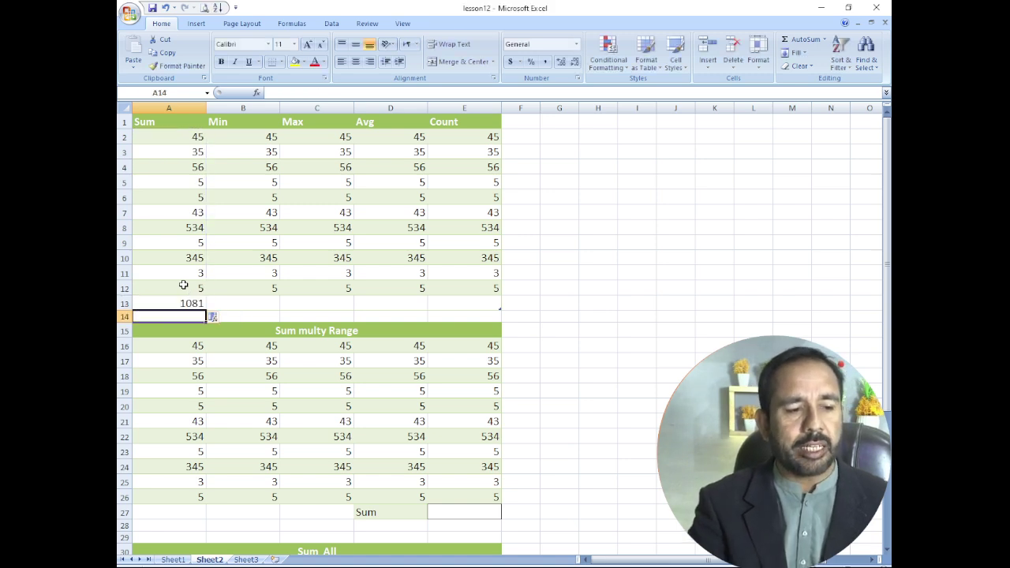
# - Enter =sum(A2:A12) in cell A13 again, building the range cell by cell, and clear the cell
pyautogui.press('Up')
pyautogui.write('=')
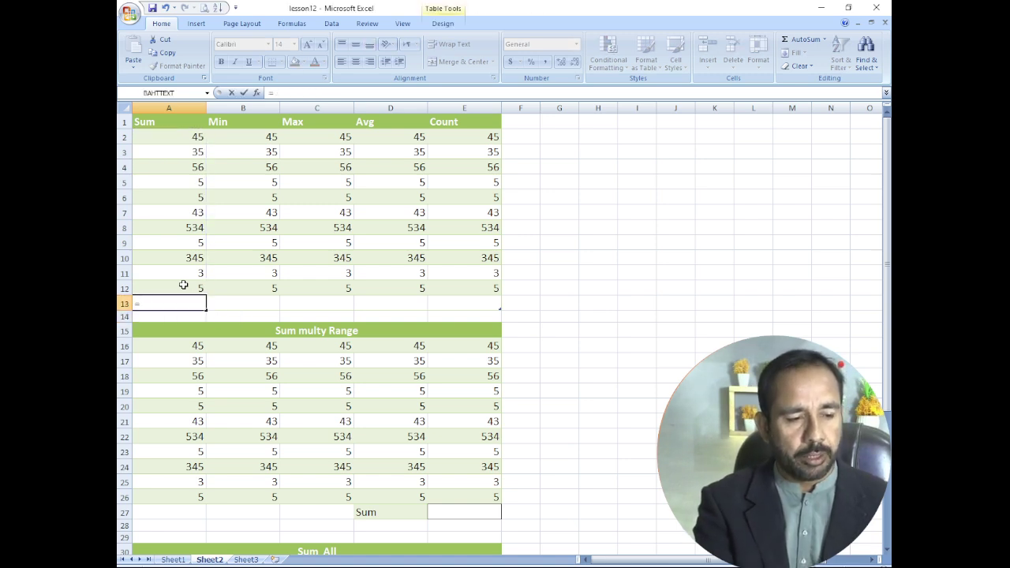
pyautogui.write('su')
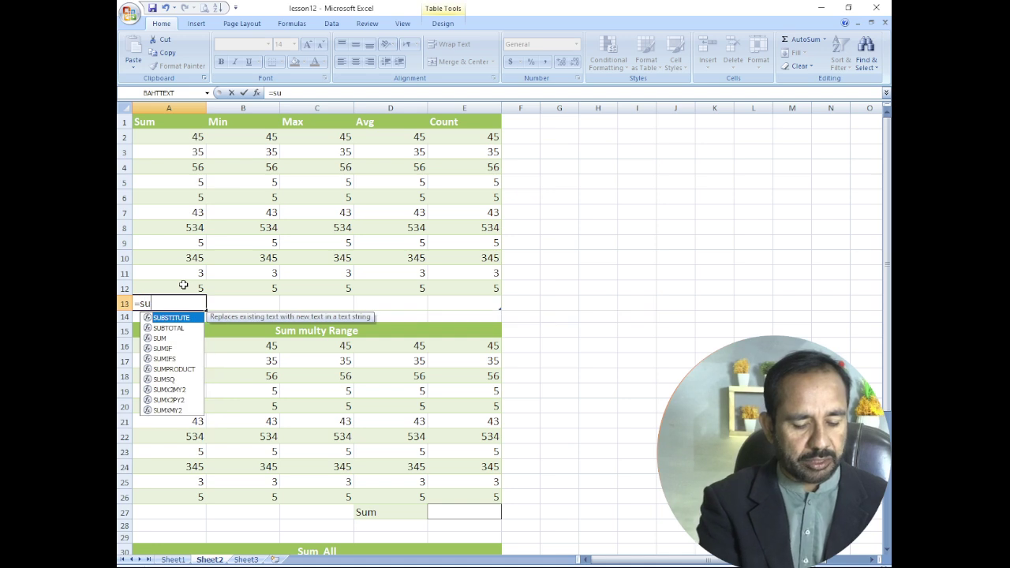
pyautogui.write('m(')
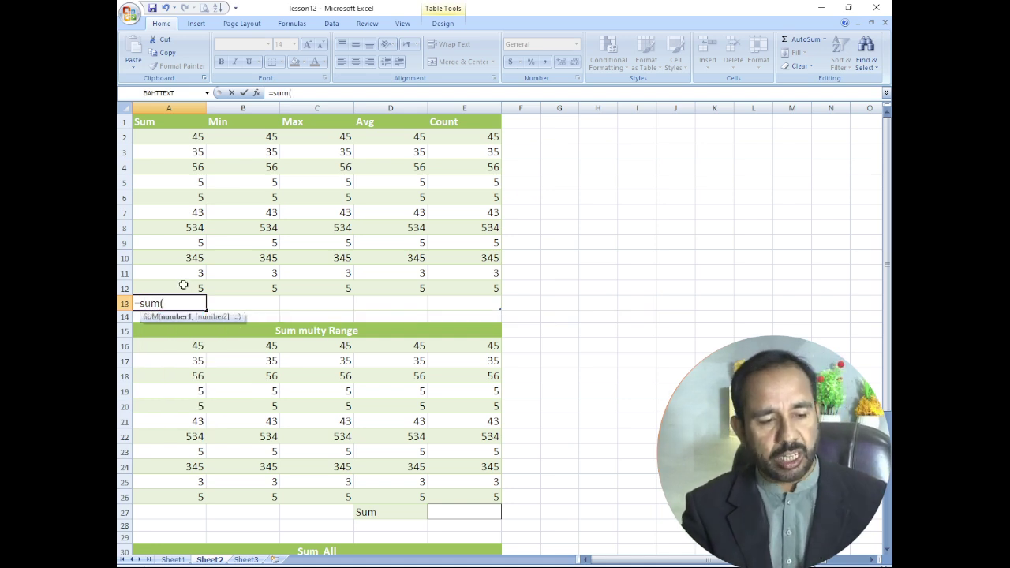
pyautogui.press('Up')
pyautogui.press('Up')
pyautogui.press('Up')
pyautogui.press('Up')
pyautogui.press('Up')
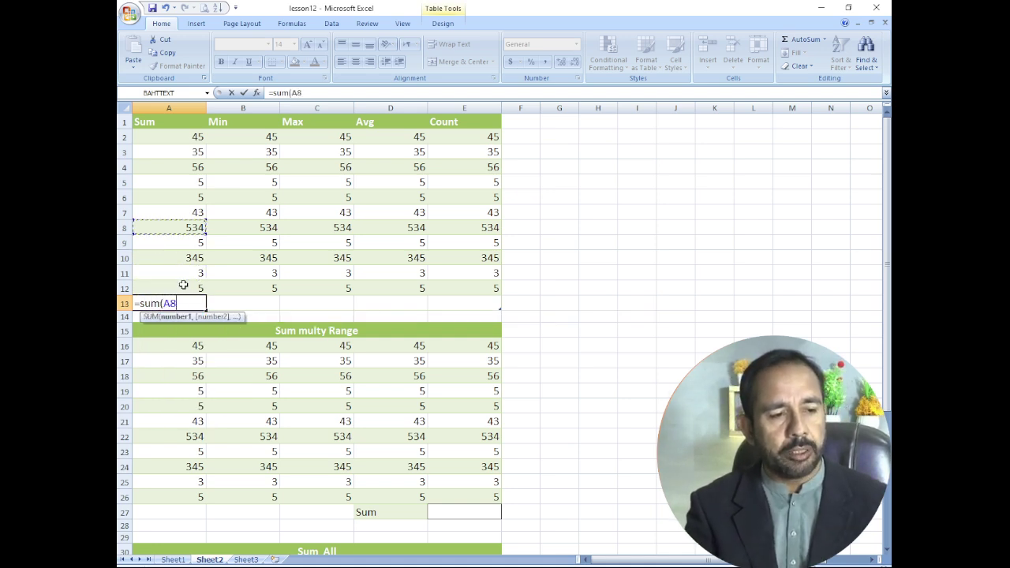
pyautogui.press('Up')
pyautogui.press('Up')
pyautogui.press('Up')
pyautogui.press('Up')
pyautogui.press('Up')
pyautogui.press('Up')
pyautogui.hotkey('shift', 'Down')
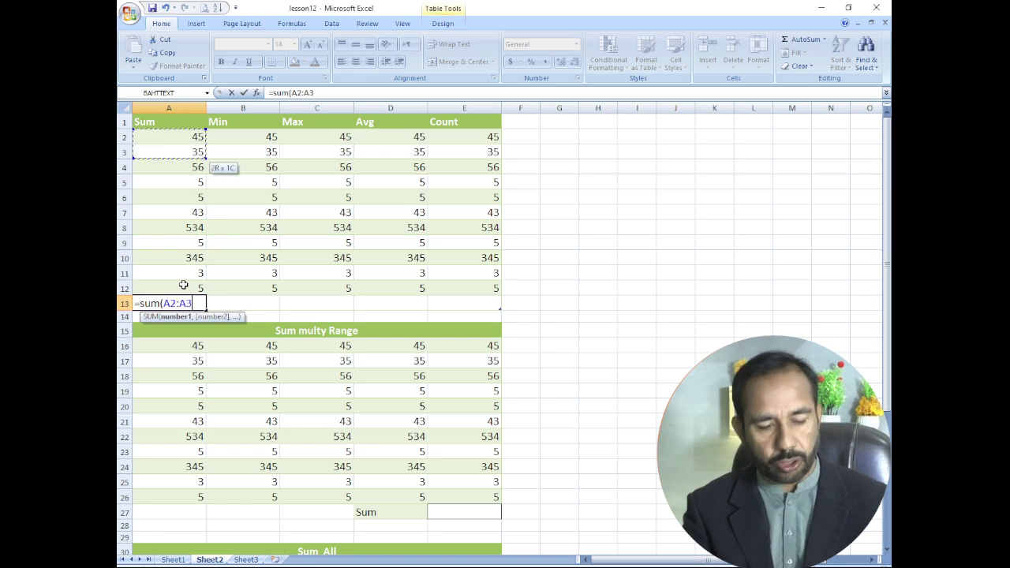
pyautogui.hotkey('shift', 'Down')
pyautogui.hotkey('shift', 'Down')
pyautogui.hotkey('shift', 'Down')
pyautogui.hotkey('shift', 'Down')
pyautogui.hotkey('shift', 'Down')
pyautogui.hotkey('shift', 'Down')
pyautogui.hotkey('shift', 'Down')
pyautogui.hotkey('shift', 'Down')
pyautogui.hotkey('shift', 'Down')
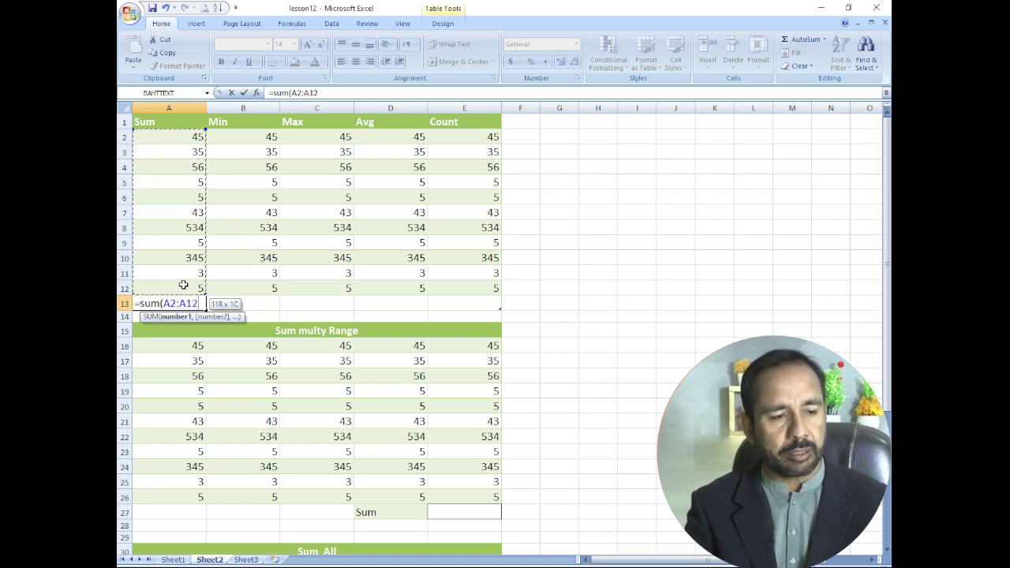
pyautogui.write(')')
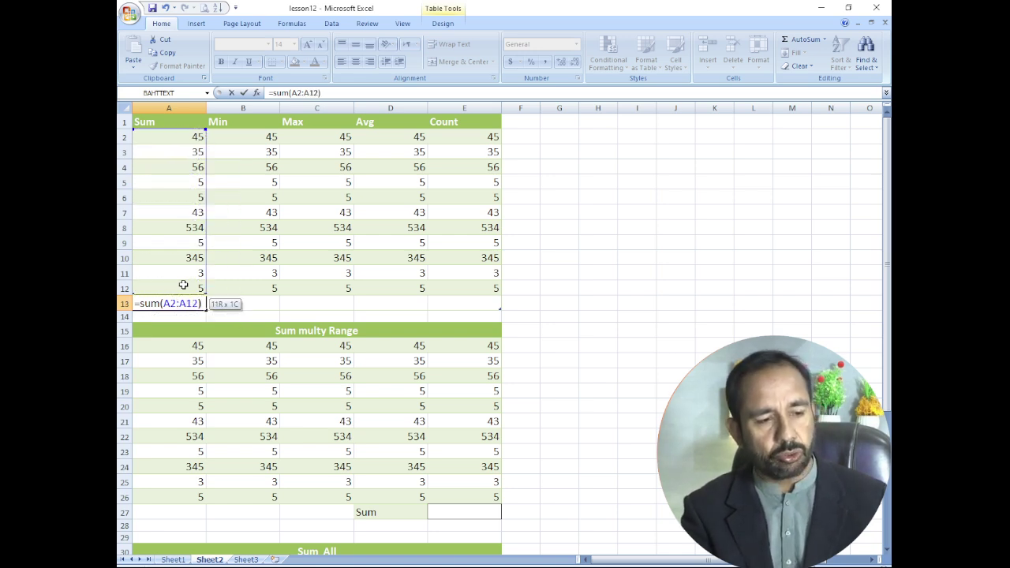
pyautogui.press('Return')
pyautogui.press('Up')
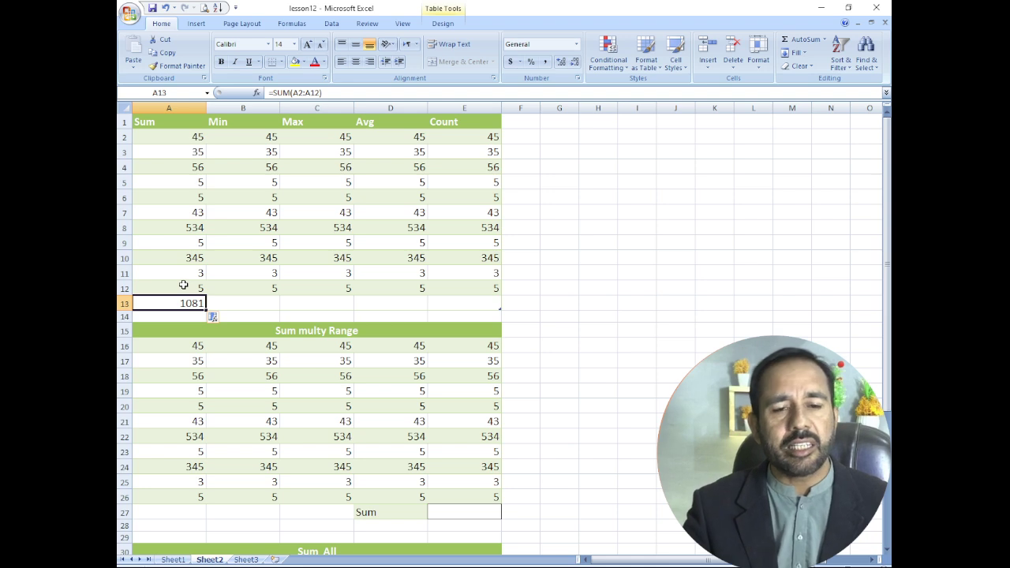
pyautogui.press('Delete')
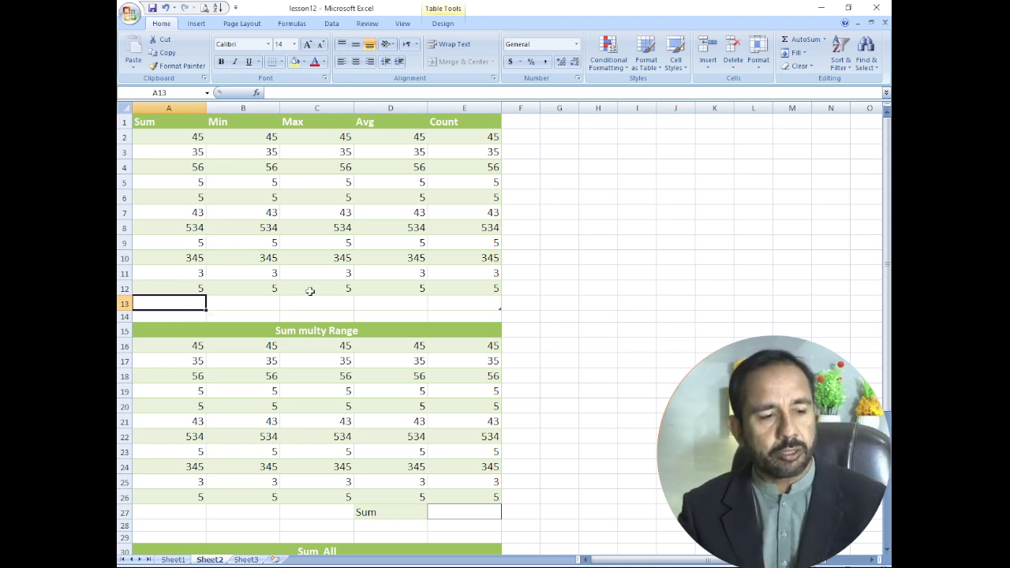
# - Total the Sum column values A2:A12 into cell A13 with the AutoSum function Sum
pyautogui.moveTo(183, 138); pyautogui.dragTo(185, 308)
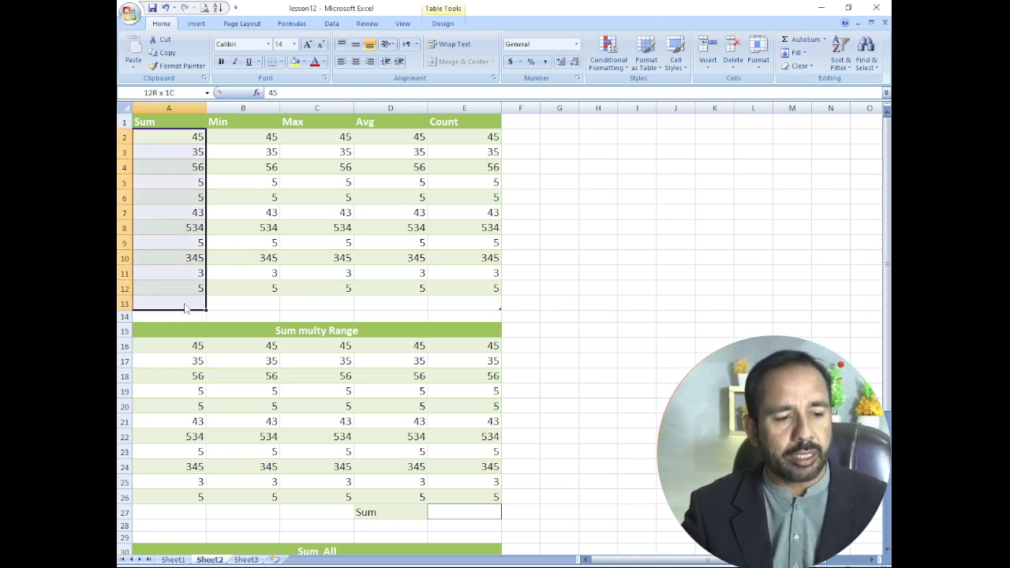
pyautogui.click(826, 43)
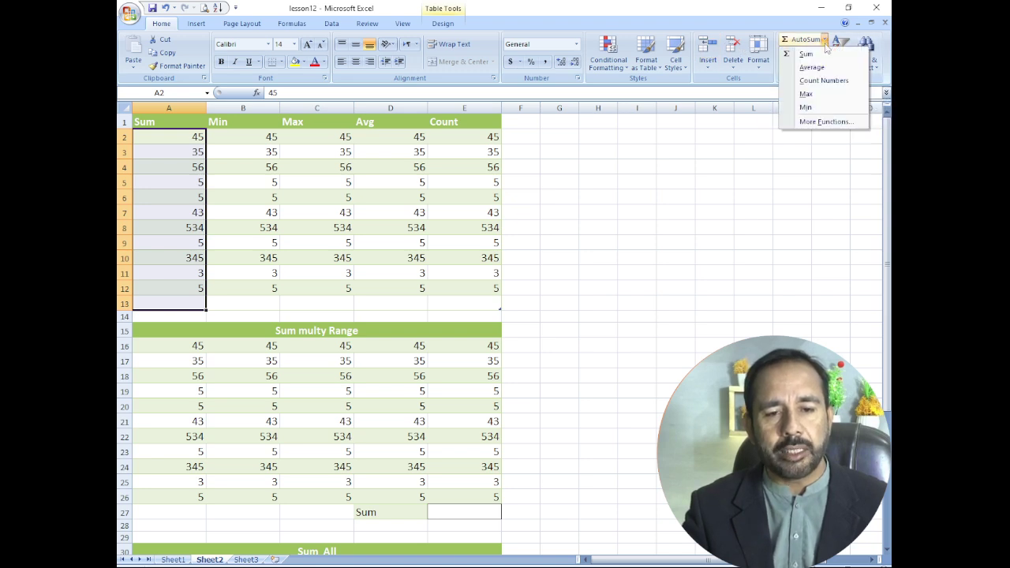
pyautogui.click(821, 53)
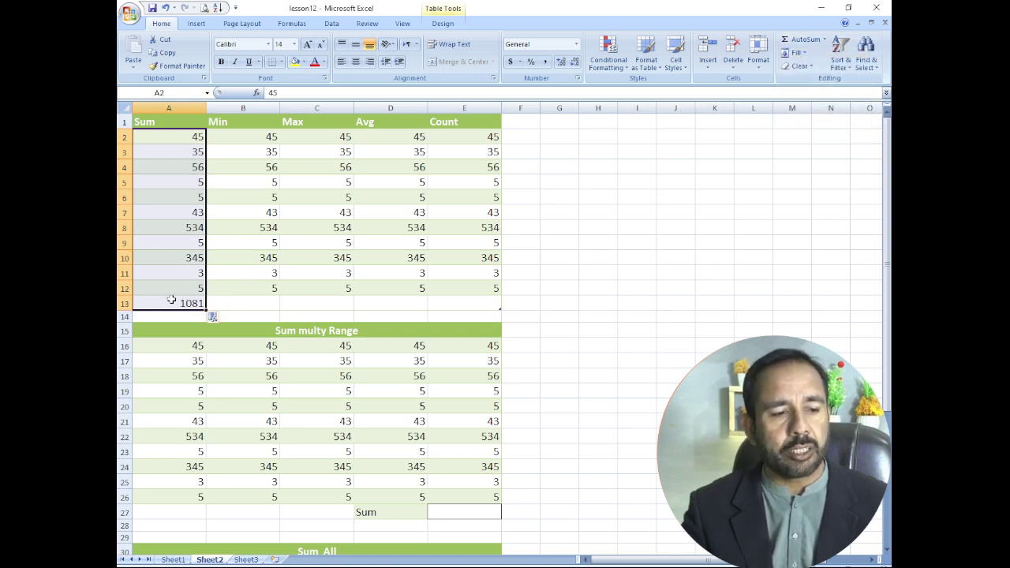
# - Enter the formula =min(B2:B12) in cell B13 to find the smallest value of the Min column
pyautogui.click(256, 302)
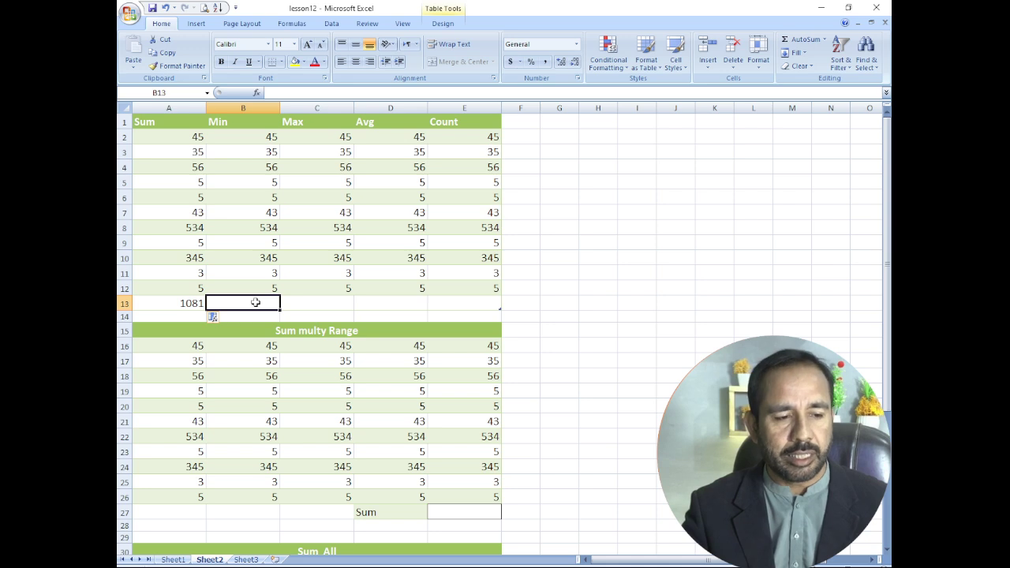
pyautogui.write('=max')
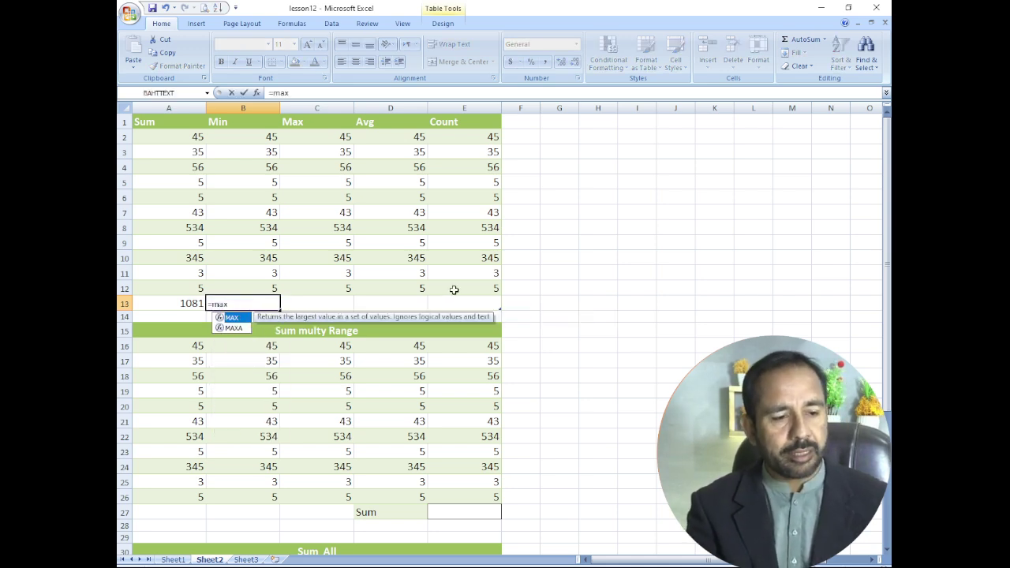
pyautogui.press('BackSpace')
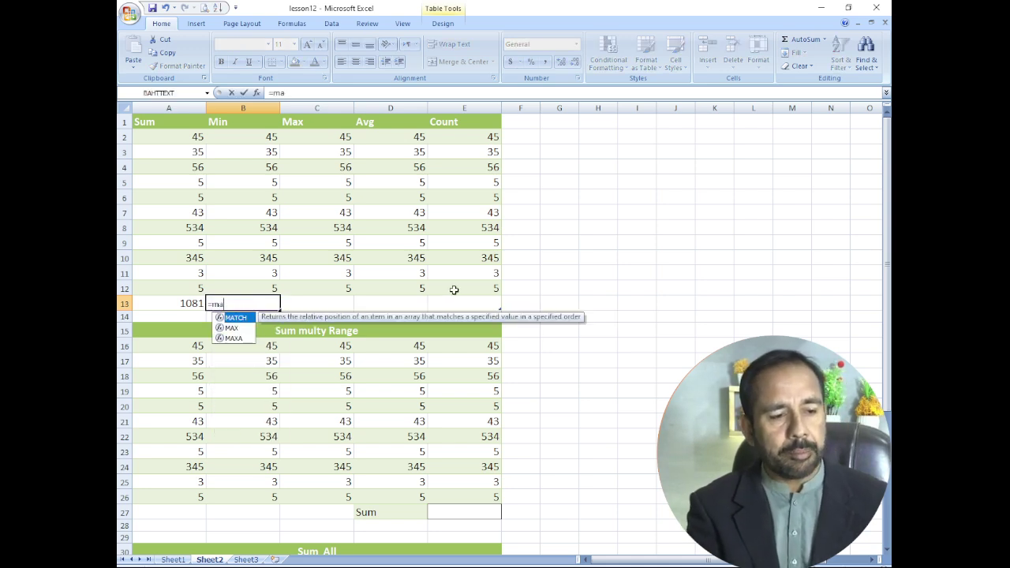
pyautogui.press('BackSpace')
pyautogui.write('in')
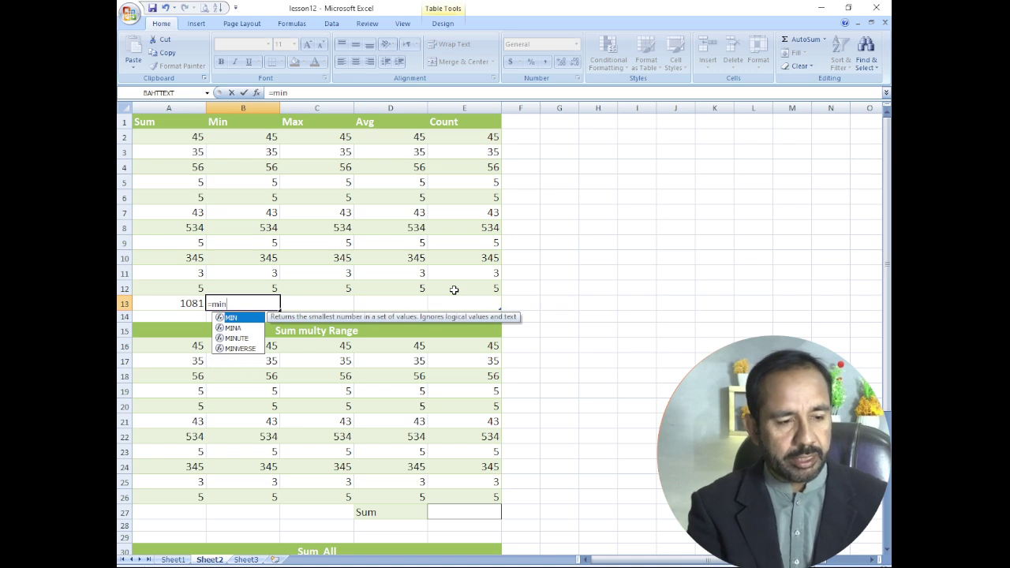
pyautogui.write('(')
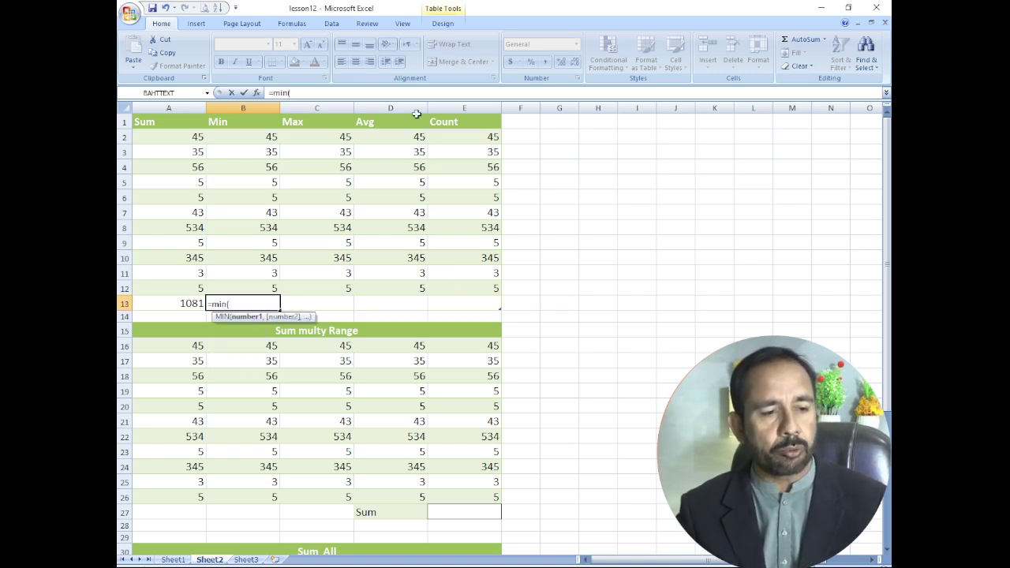
pyautogui.moveTo(241, 137); pyautogui.dragTo(242, 287)
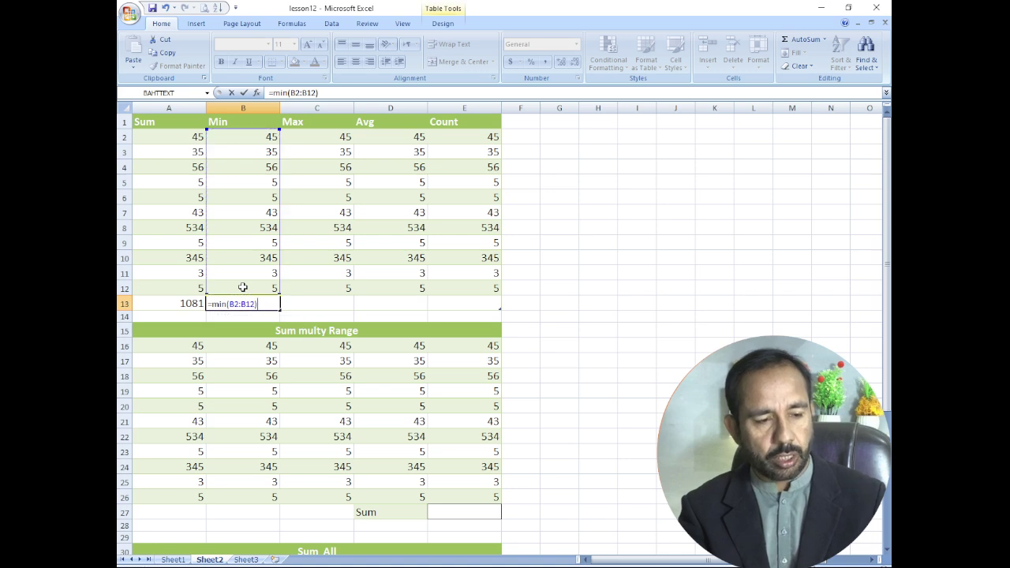
pyautogui.press('Tab')
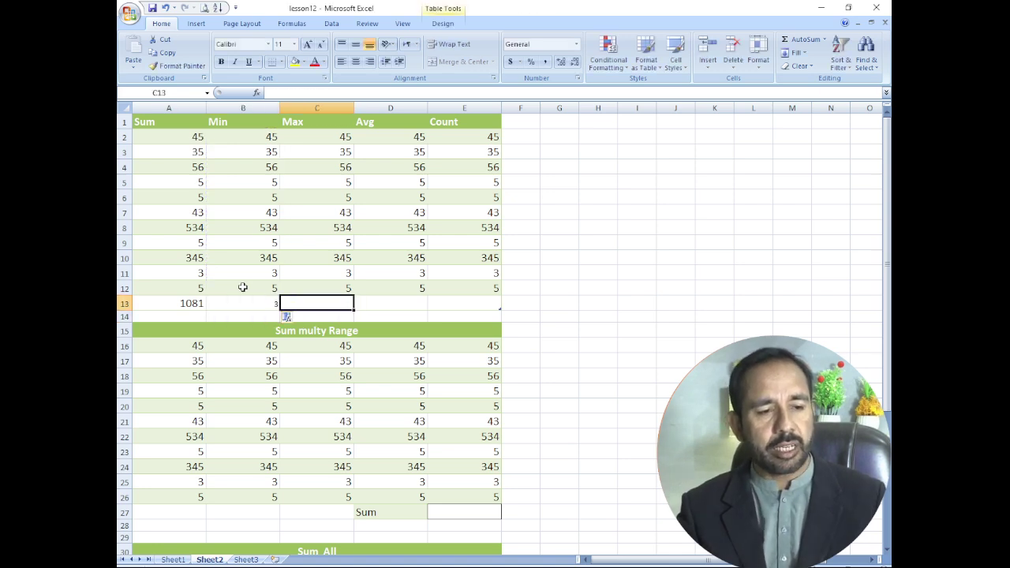
# - Insert the maximum of C2:C12 into cell C13 with the AutoSum function Max and check its formula
pyautogui.moveTo(324, 141); pyautogui.dragTo(328, 300)
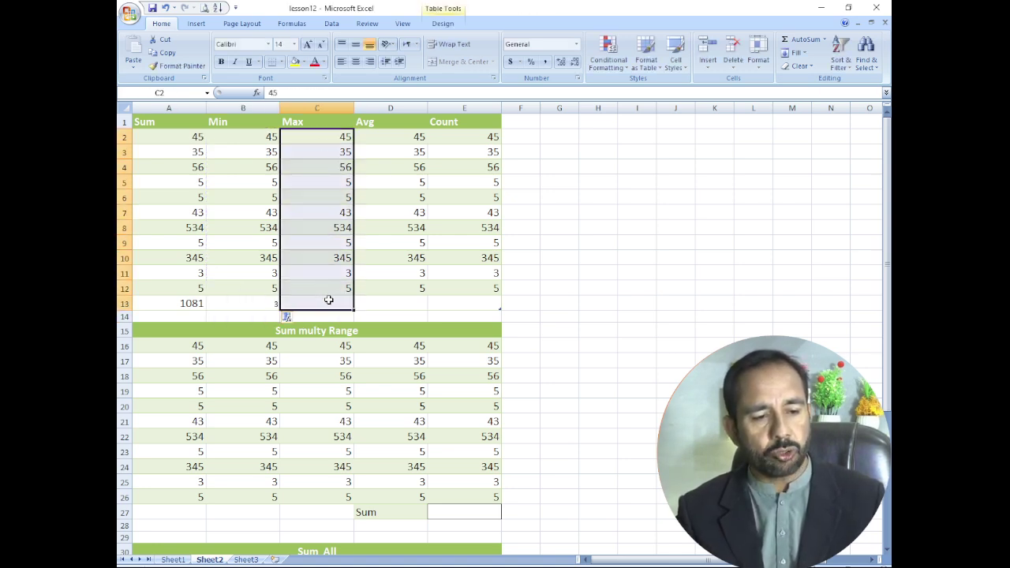
pyautogui.click(825, 39)
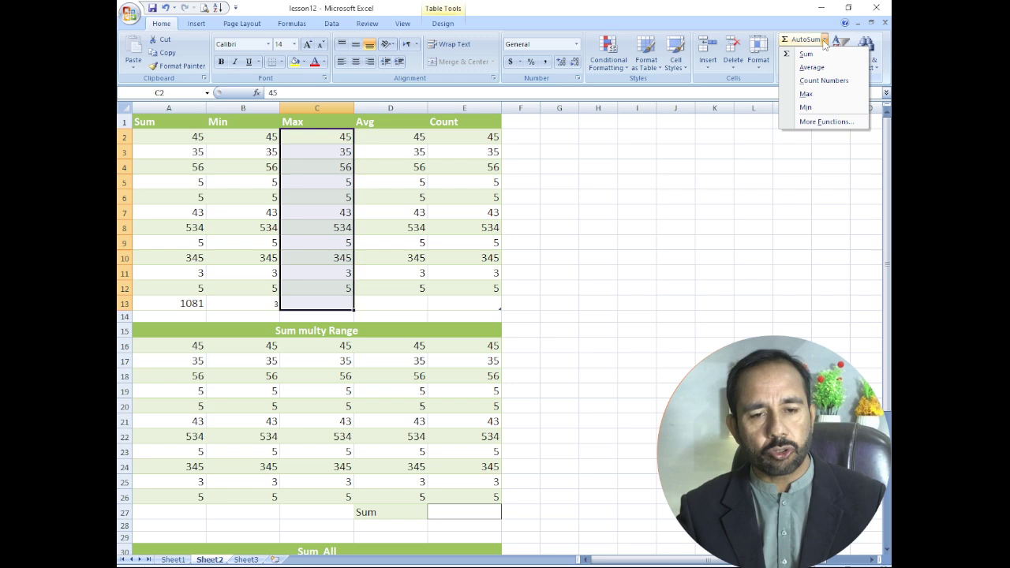
pyautogui.click(806, 94)
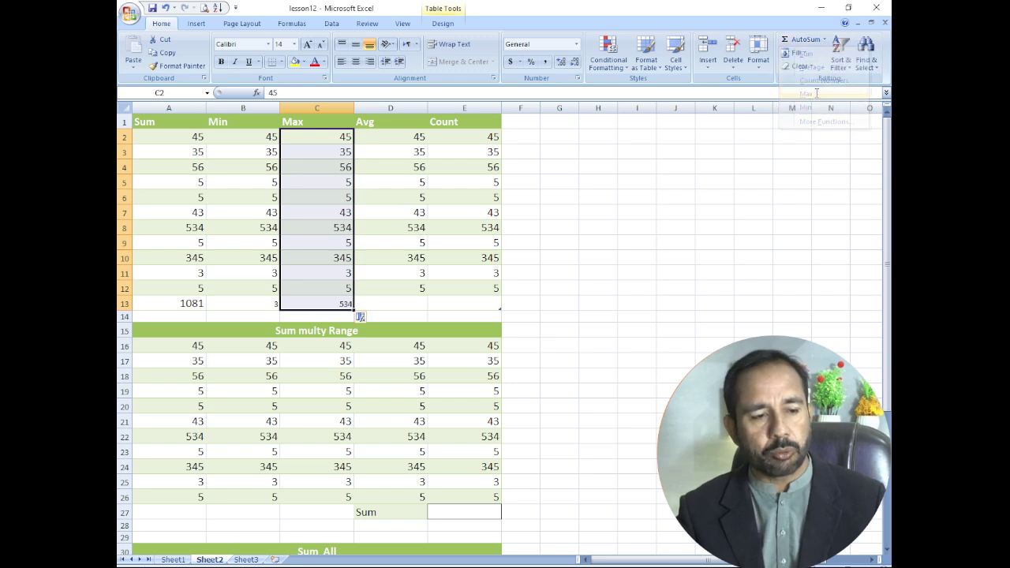
pyautogui.click(344, 306)
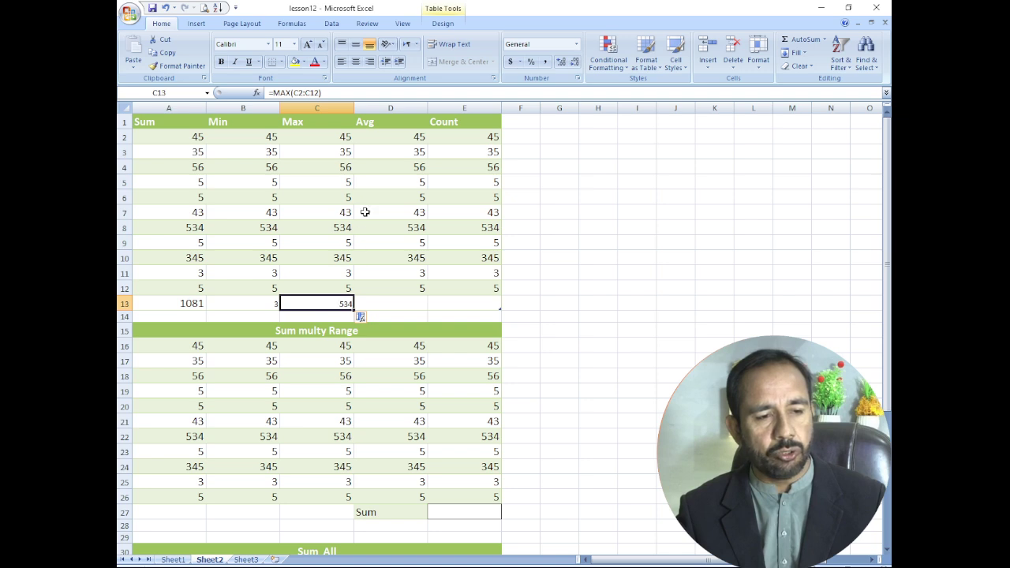
# - Enter the formula =average(D2:D12) in cell D13 to average the Avg column and check the resulting formula
pyautogui.click(403, 304)
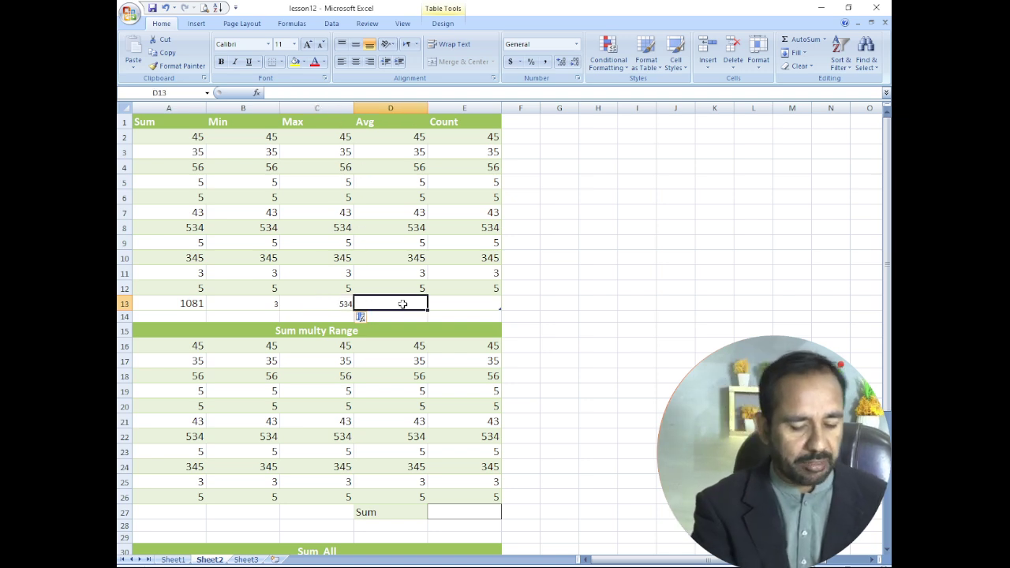
pyautogui.write('=average')
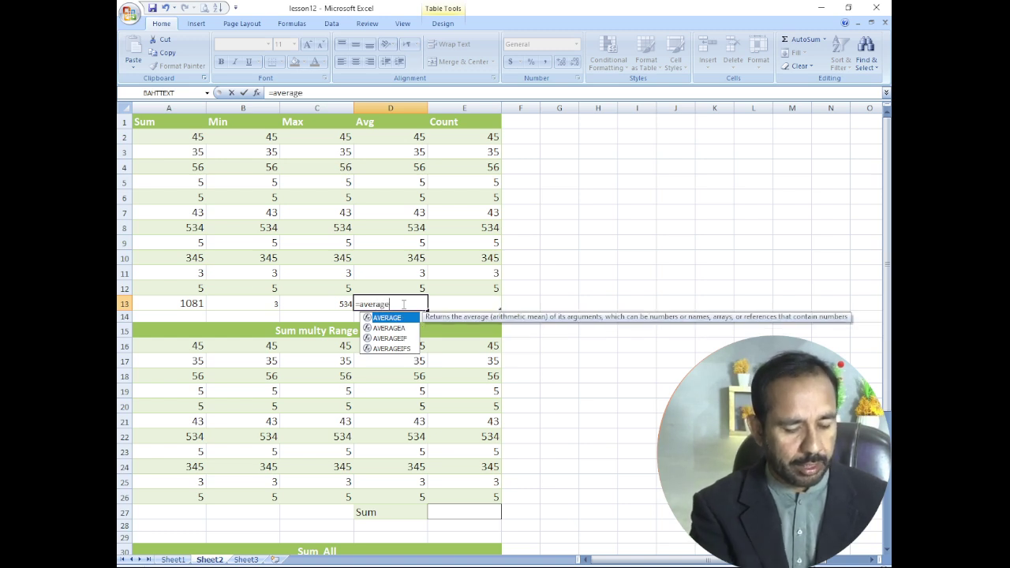
pyautogui.write('(')
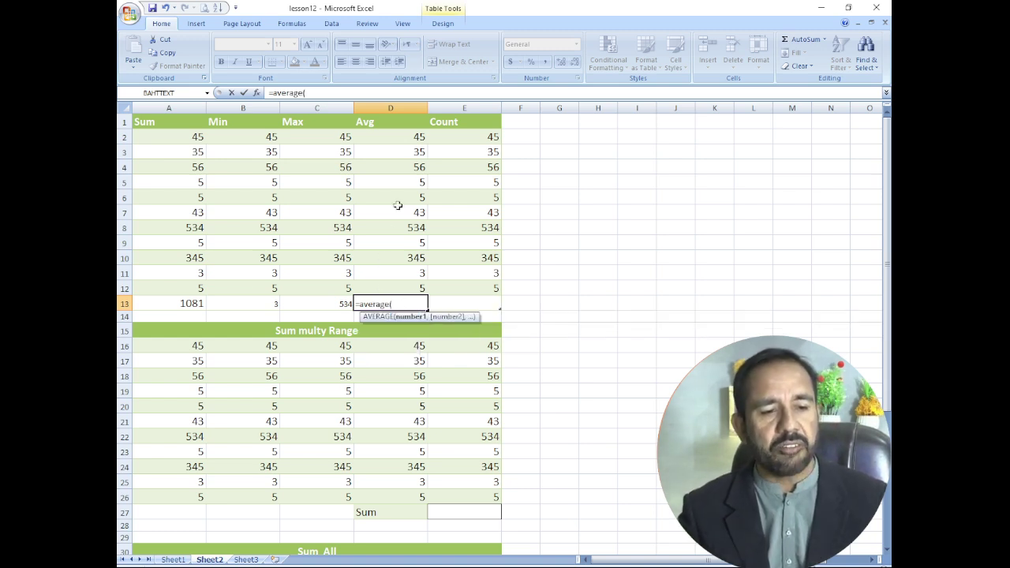
pyautogui.moveTo(402, 137); pyautogui.dragTo(406, 284)
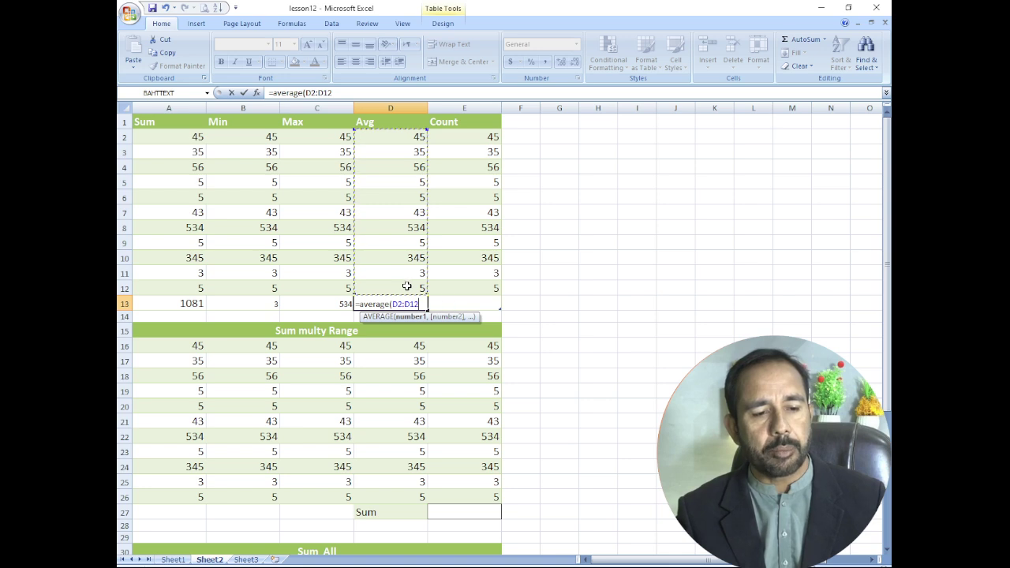
pyautogui.write(')')
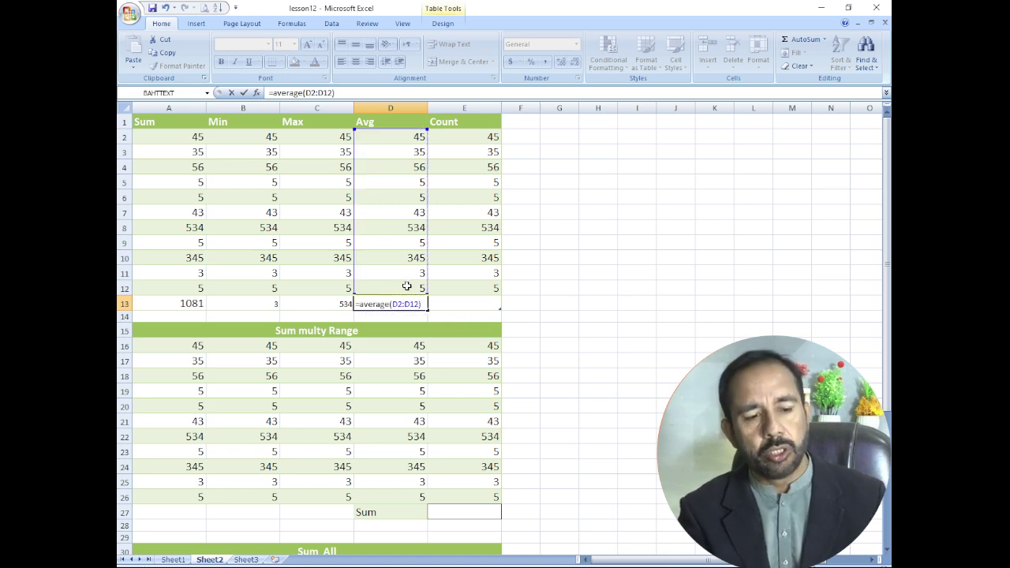
pyautogui.press('Return')
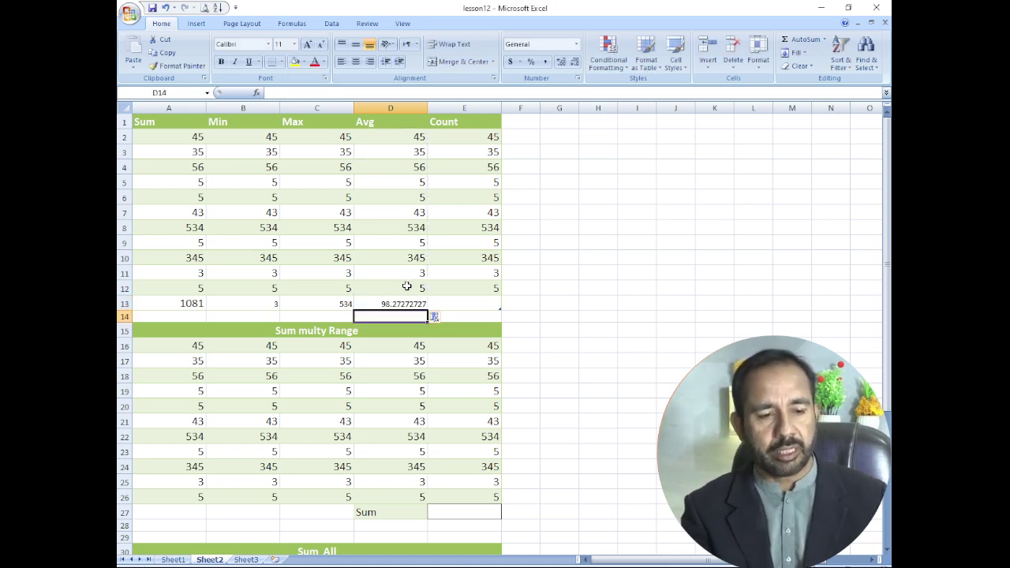
pyautogui.press('Up')
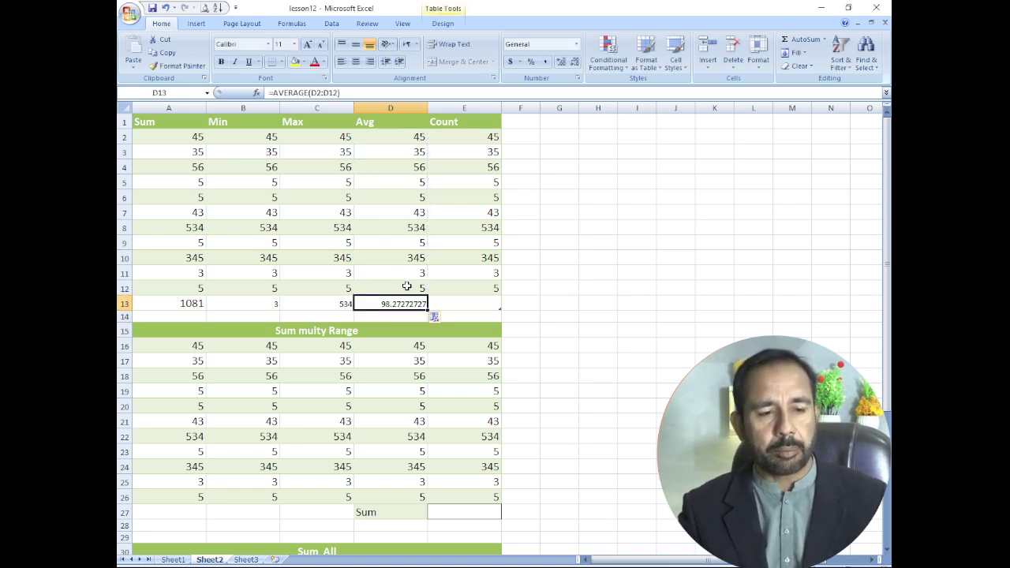
# - Count the numbers in E2:E12 into cell E13 with the AutoSum function Count Numbers and check its formula
pyautogui.click(474, 305)
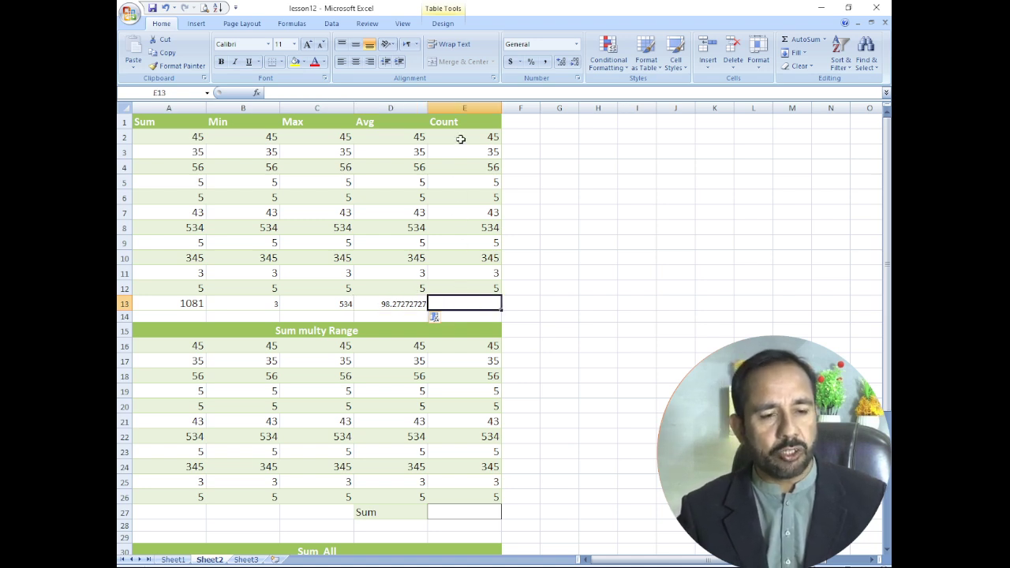
pyautogui.moveTo(460, 135); pyautogui.dragTo(462, 301)
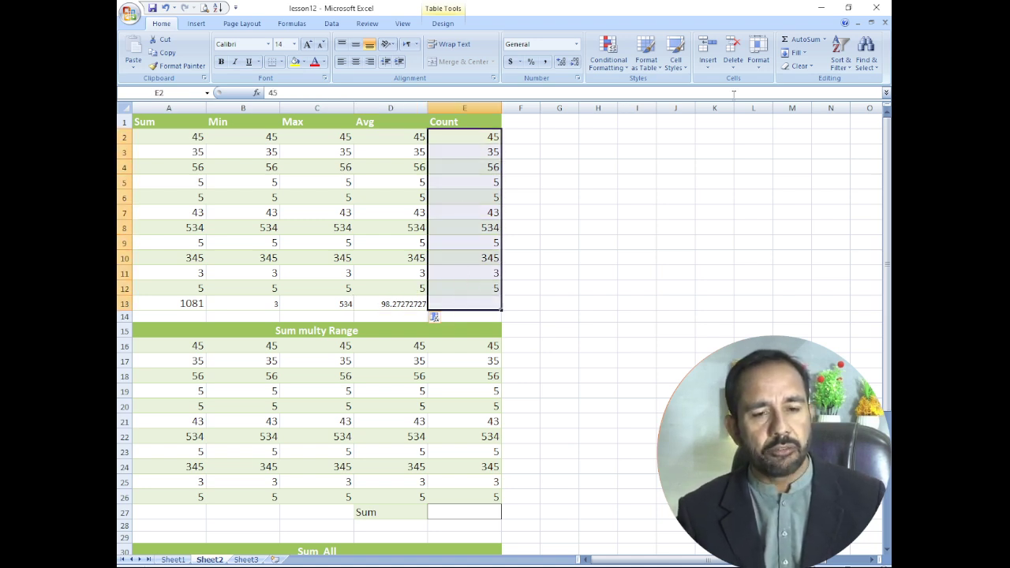
pyautogui.click(825, 40)
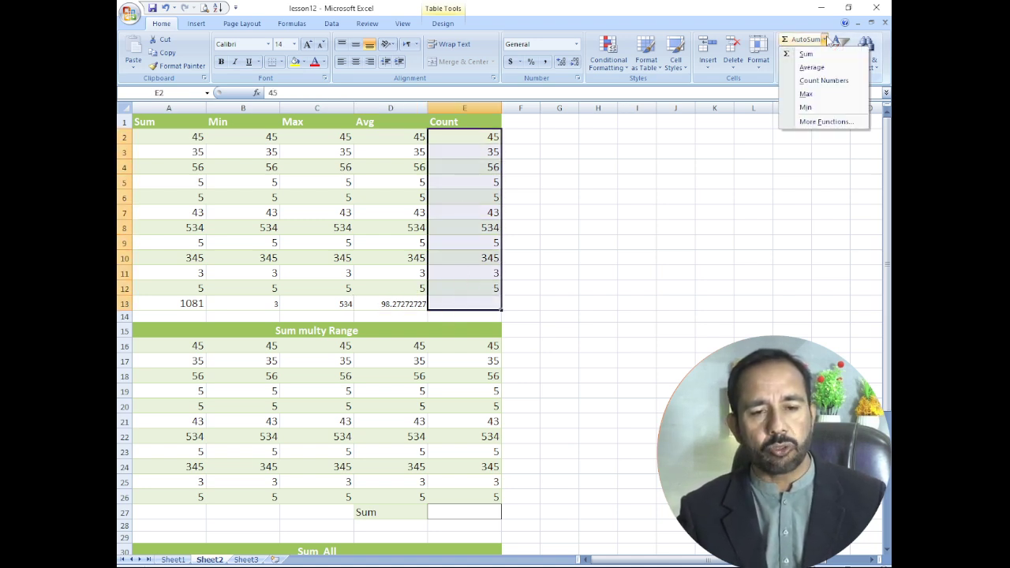
pyautogui.click(828, 81)
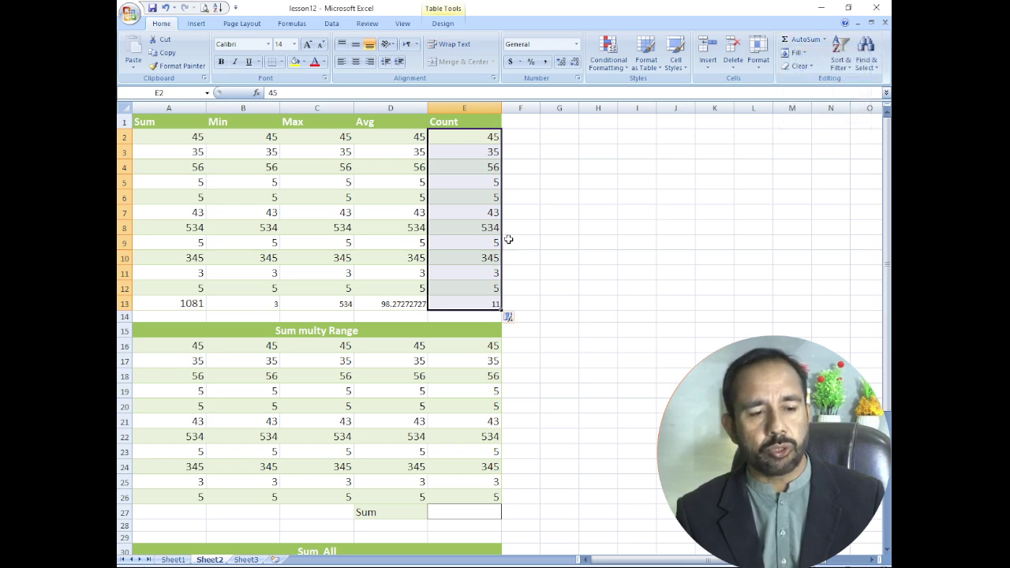
pyautogui.click(486, 304)
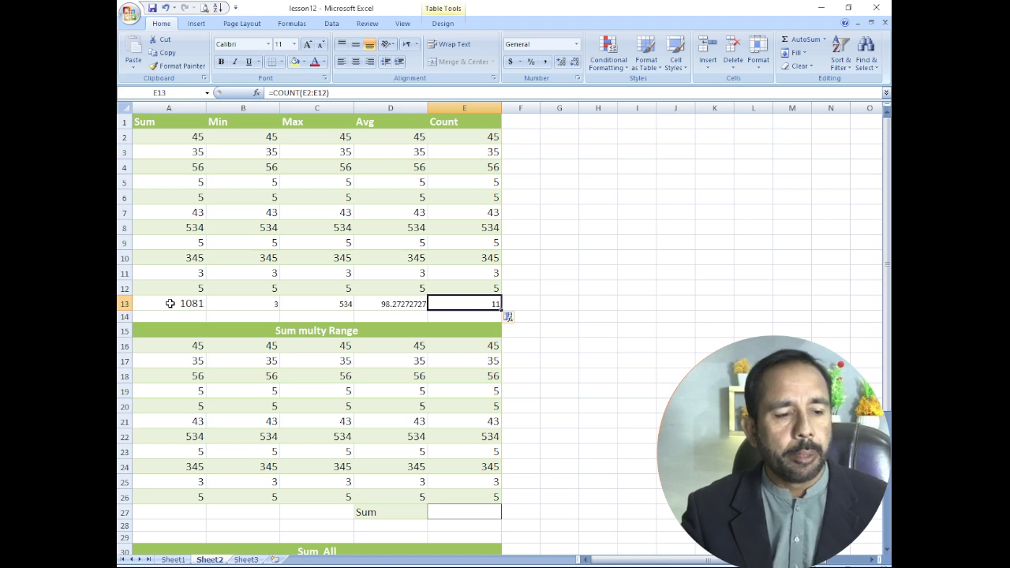
pyautogui.moveTo(170, 303); pyautogui.dragTo(458, 297)
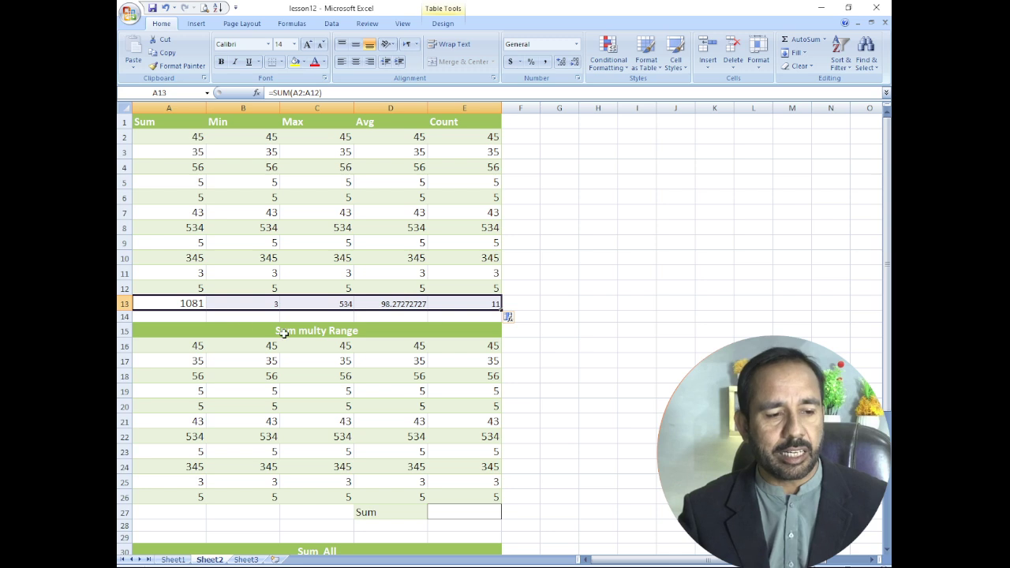
pyautogui.scroll(-2, 277, 333)
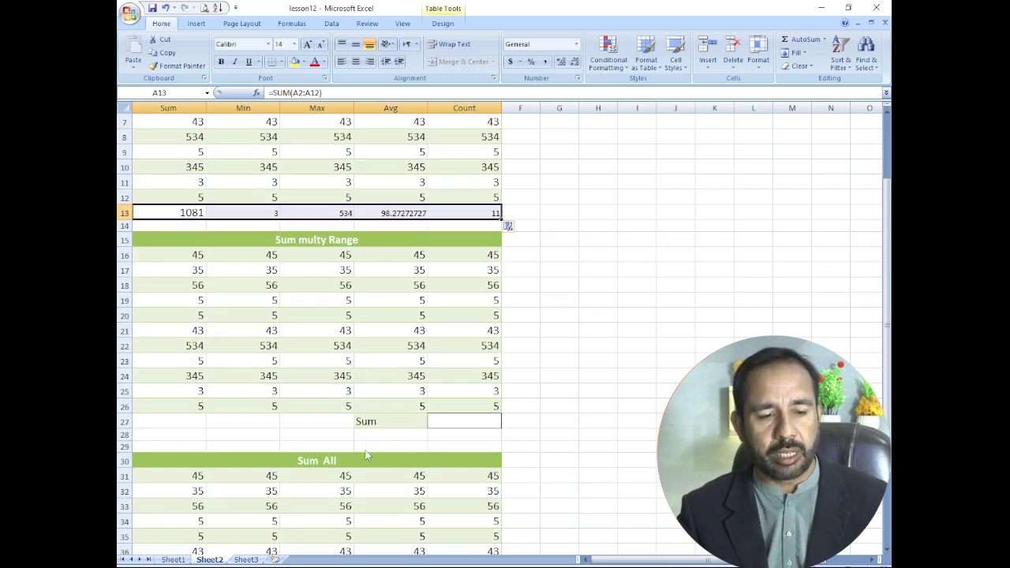
pyautogui.write('=')
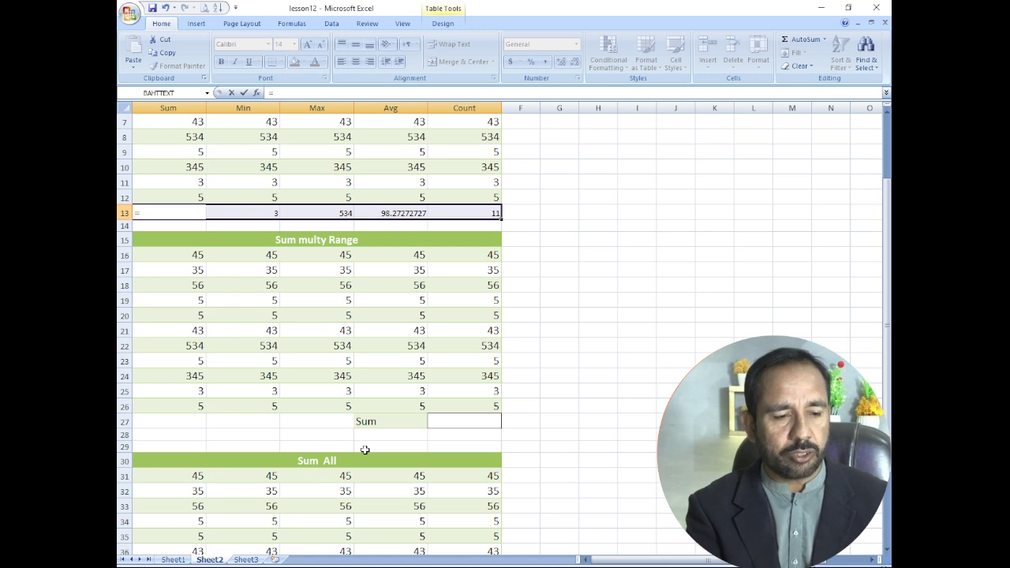
pyautogui.press('Escape')
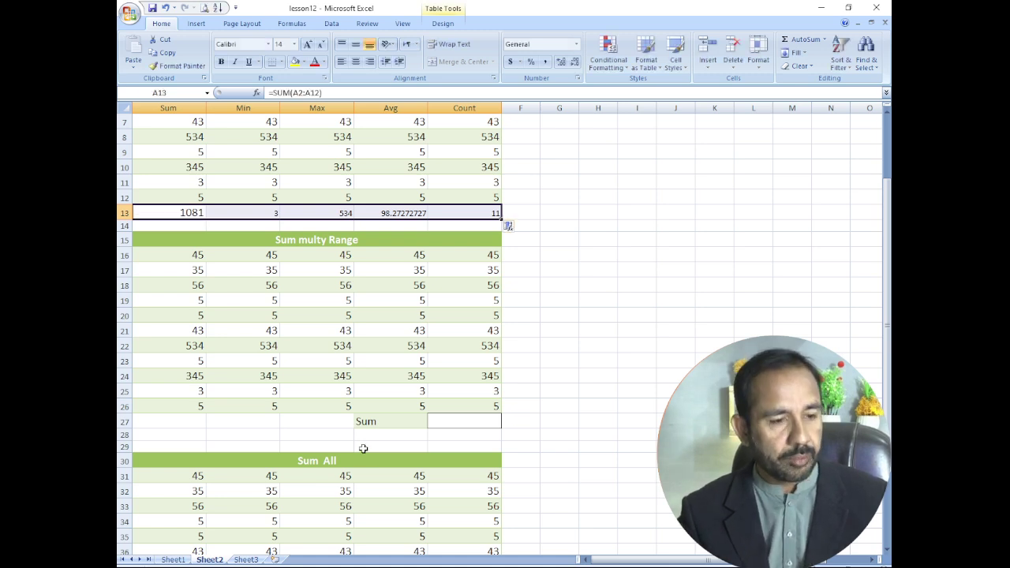
pyautogui.click(465, 423)
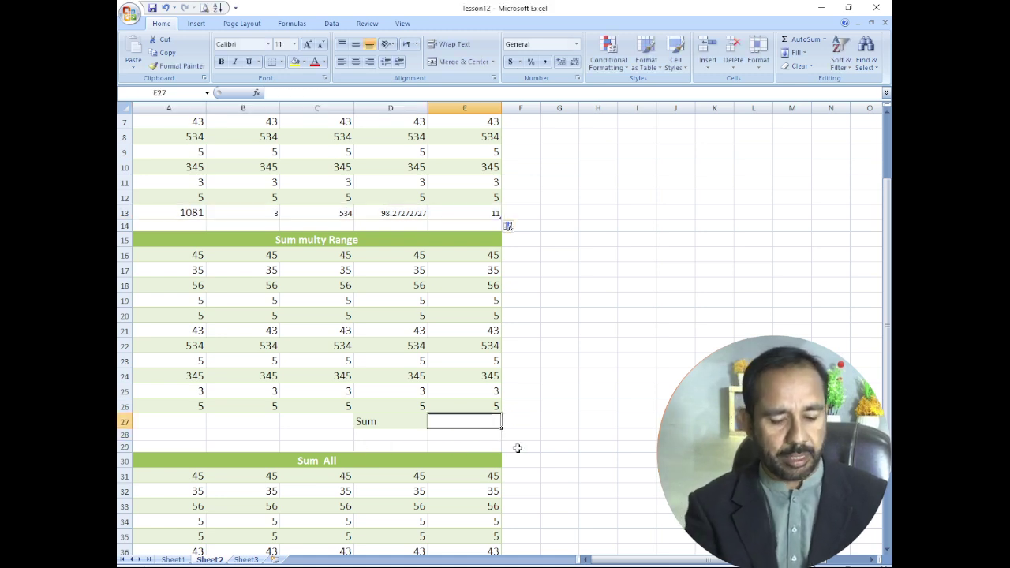
pyautogui.write('=sum')
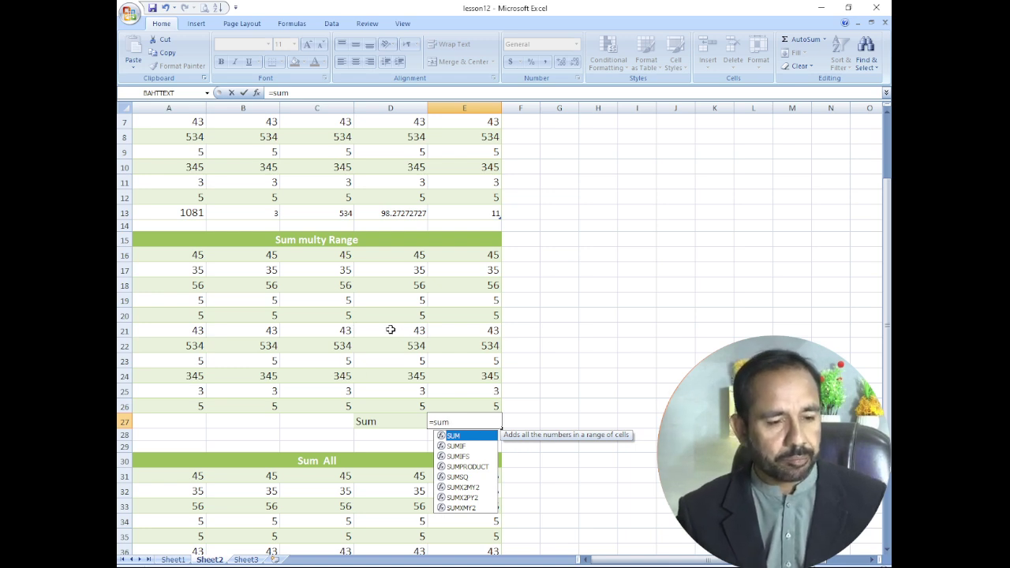
pyautogui.click(600, 328)
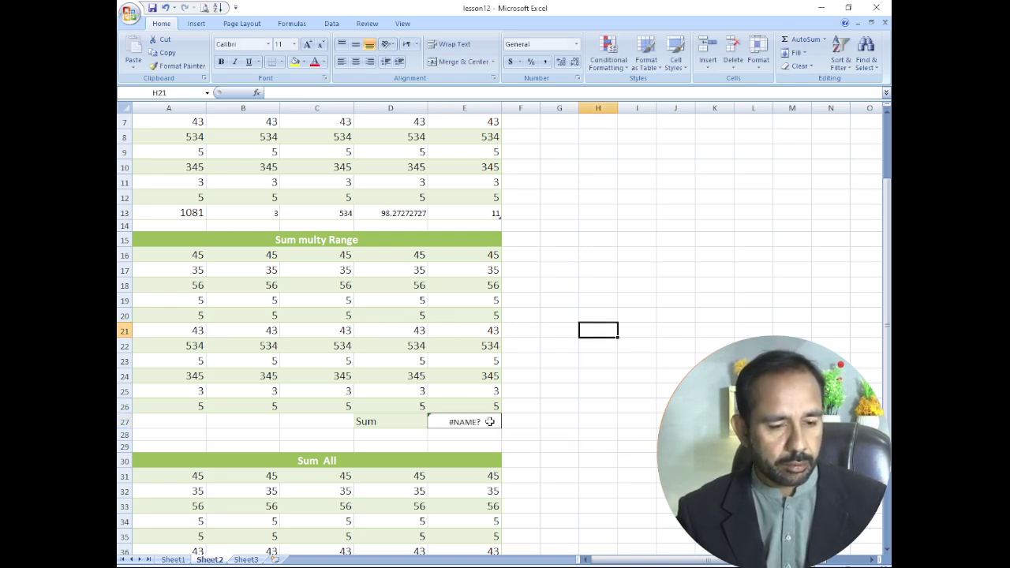
pyautogui.click(489, 422)
pyautogui.press('Delete')
# - Enter =sum(A16:A26,B16:B26,C16:C26,D16:D26,E16:E26) in cell E27 to total the Sum multy Range table and check the formula
pyautogui.scroll(2, 386, 376)
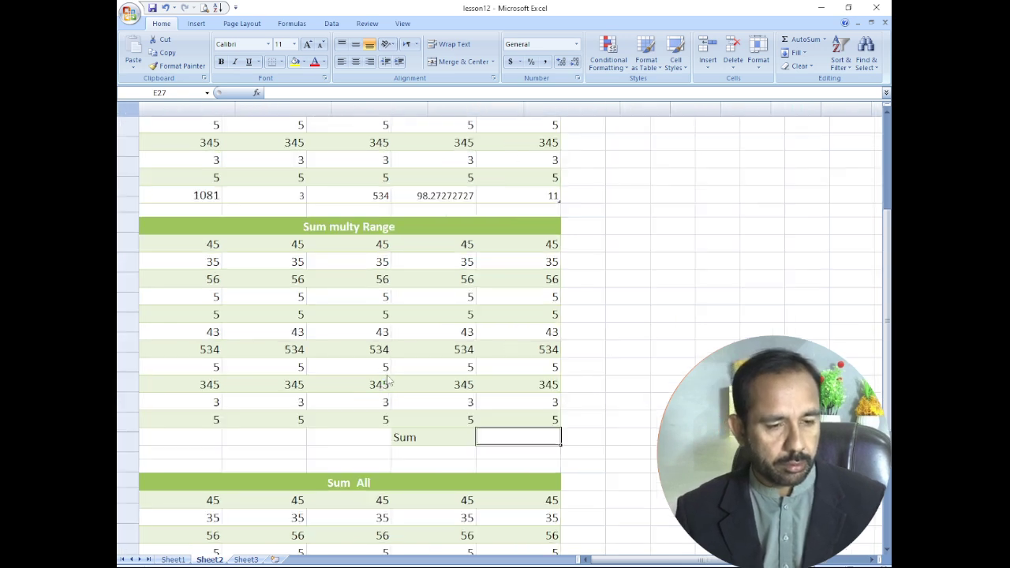
pyautogui.scroll(1, 426, 388)
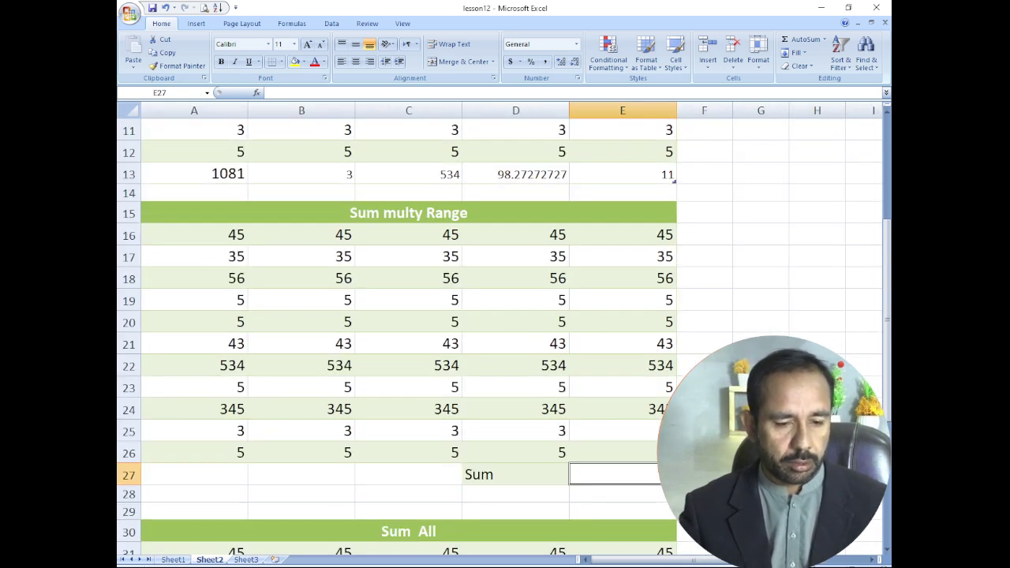
pyautogui.write('=sum')
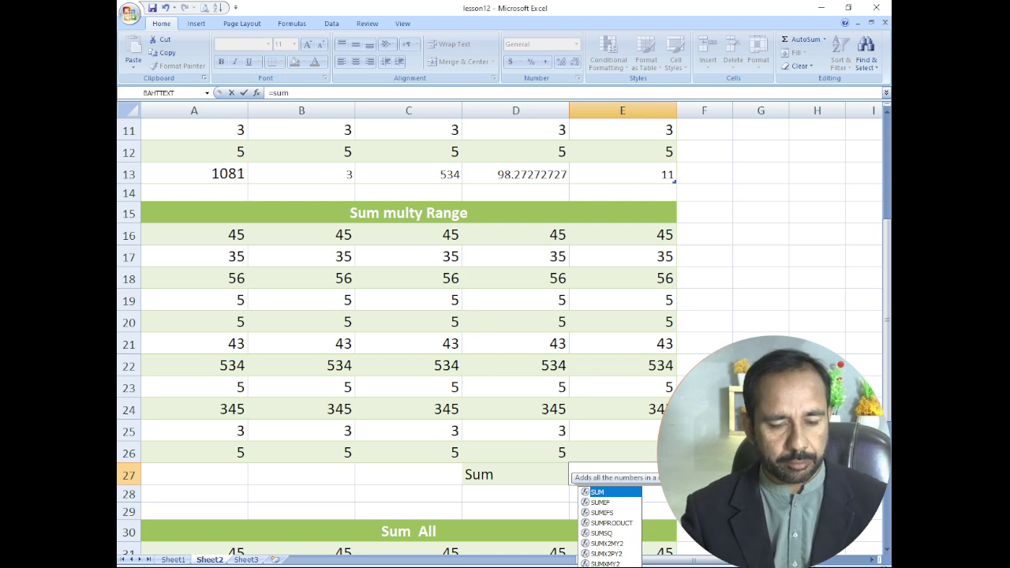
pyautogui.write('(')
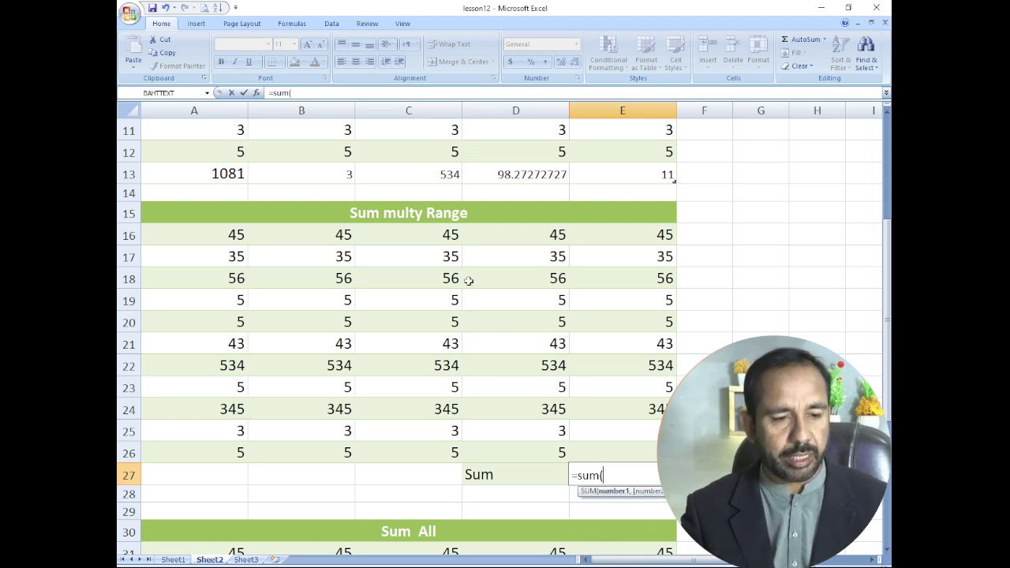
pyautogui.moveTo(222, 244); pyautogui.dragTo(223, 452)
pyautogui.write(',')
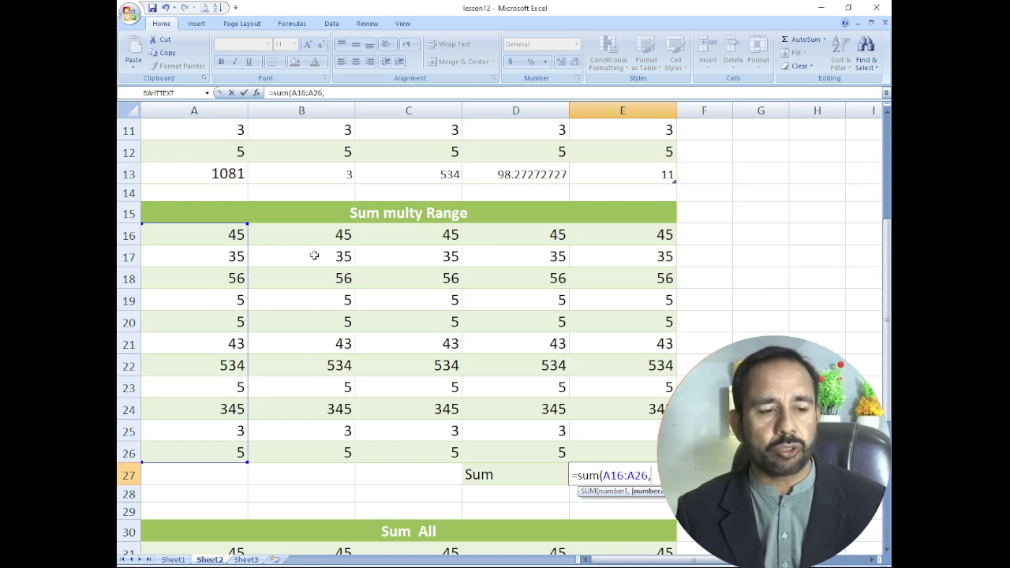
pyautogui.moveTo(320, 232); pyautogui.dragTo(298, 466)
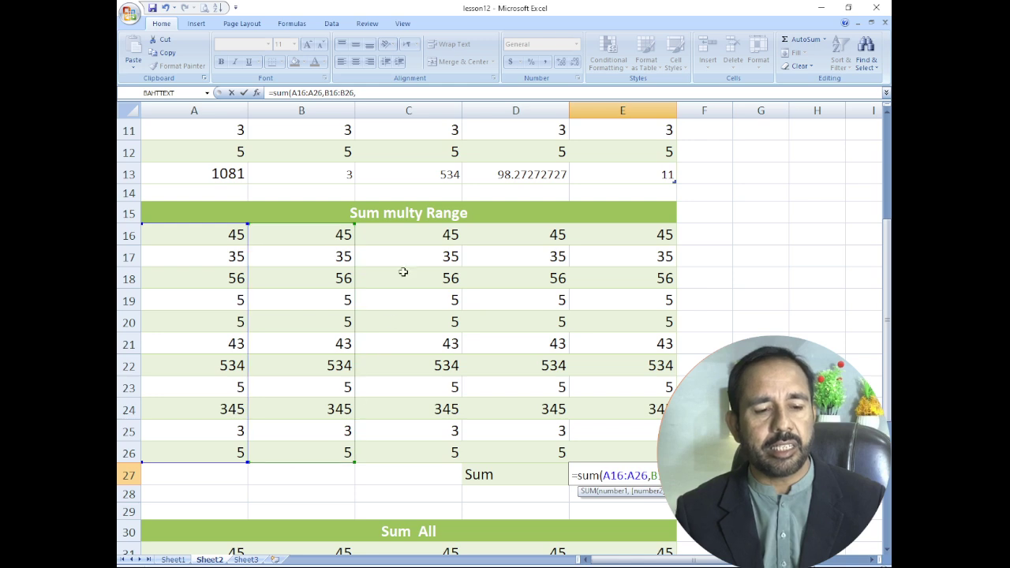
pyautogui.moveTo(408, 228); pyautogui.dragTo(388, 458)
pyautogui.write(',')
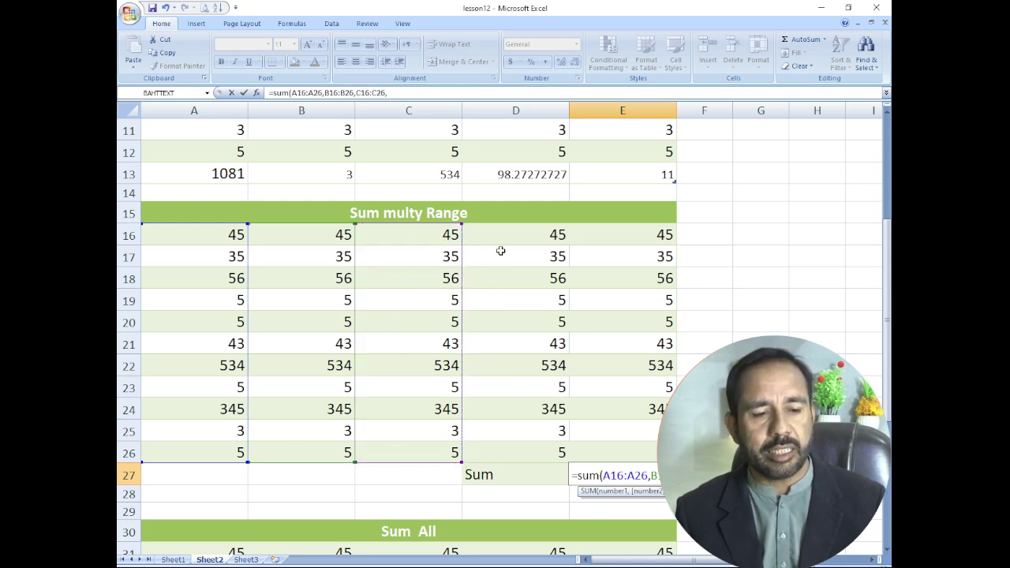
pyautogui.moveTo(513, 229); pyautogui.dragTo(505, 451)
pyautogui.write(',')
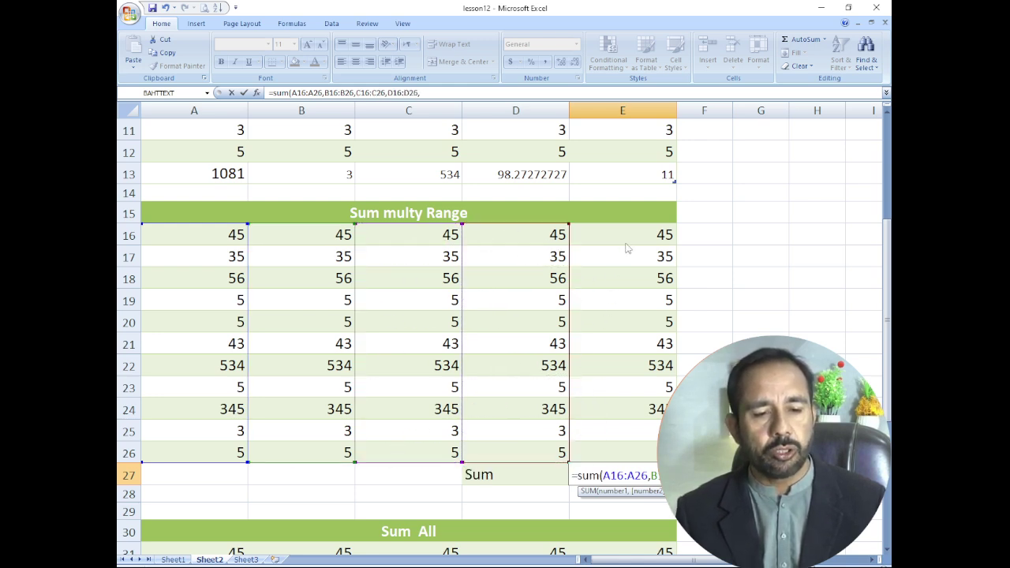
pyautogui.moveTo(629, 230); pyautogui.dragTo(628, 448)
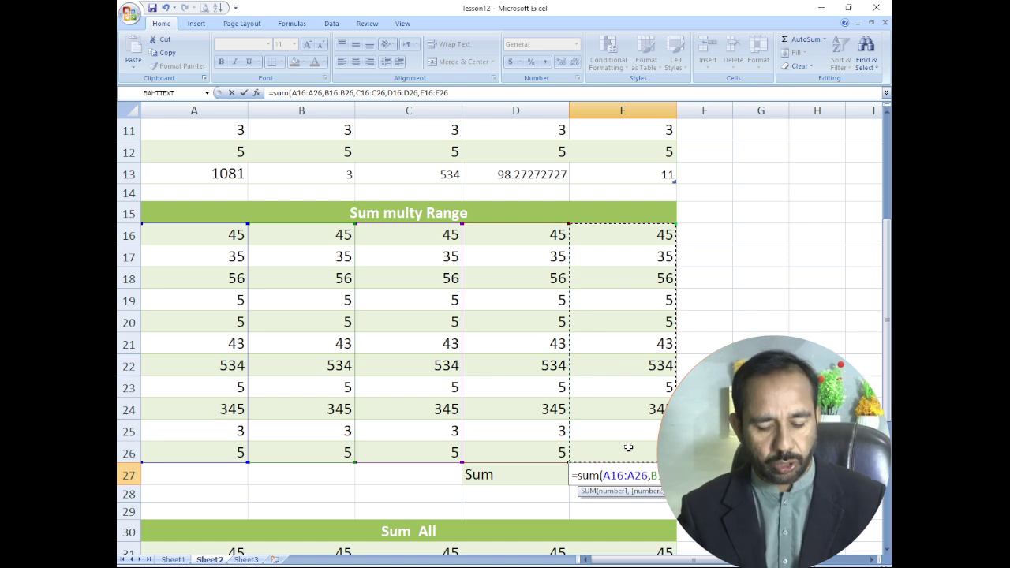
pyautogui.write(')')
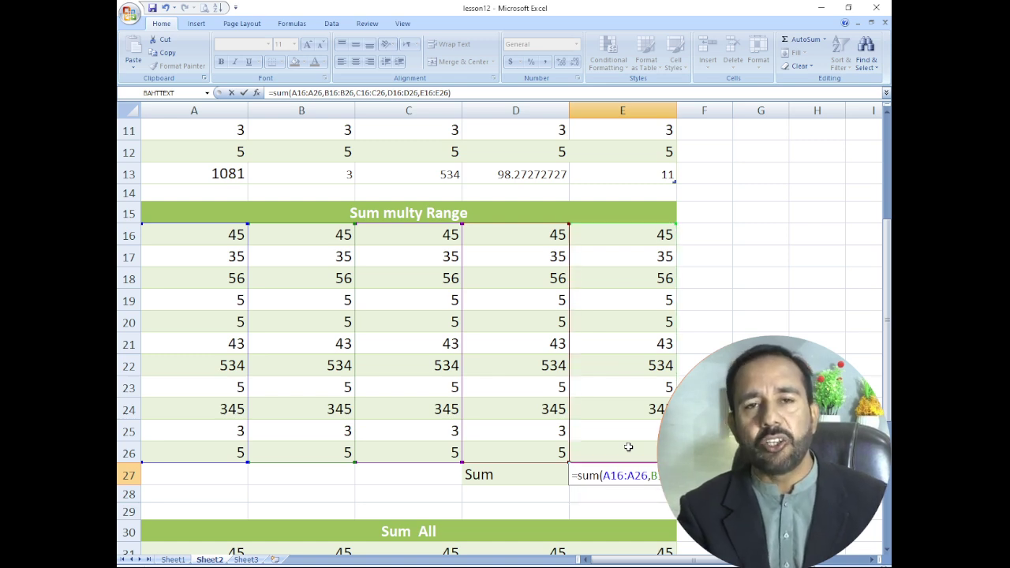
pyautogui.press('Return')
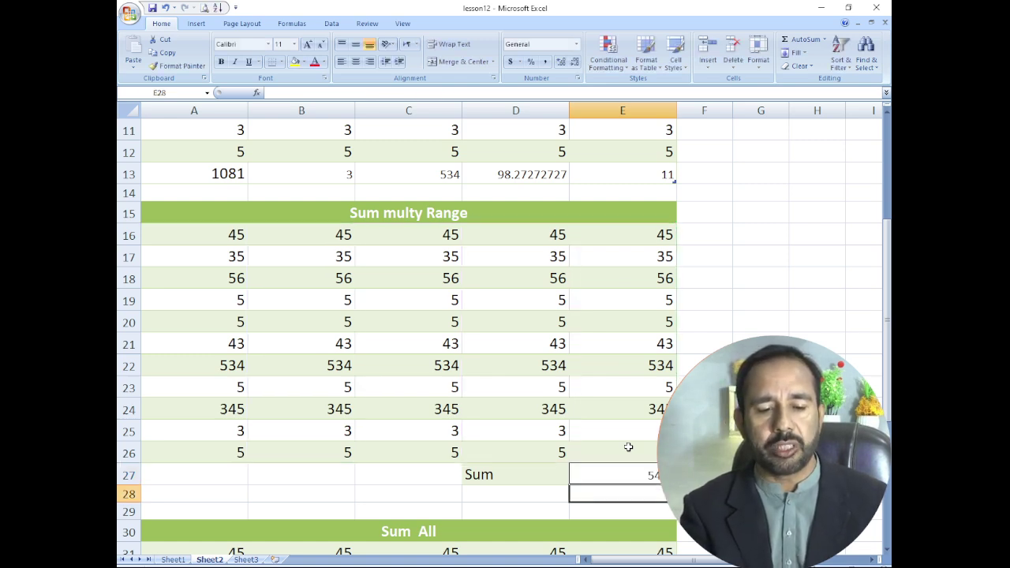
pyautogui.press('Up')
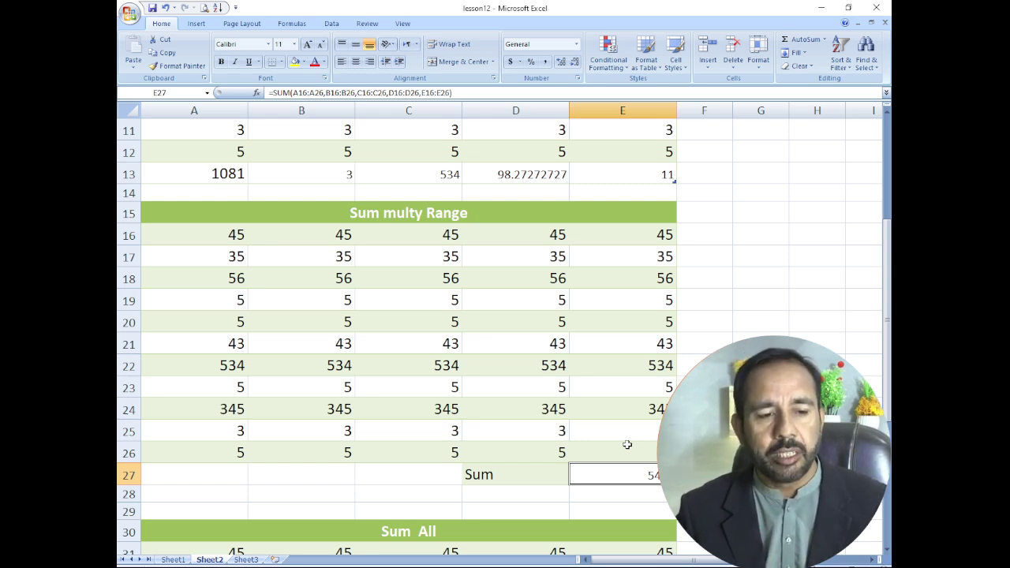
# - Enter =sum(A31:E41) in cell E42 to total the whole Sum All table and compare its formula with the one in E27
pyautogui.scroll(-5, 627, 445)
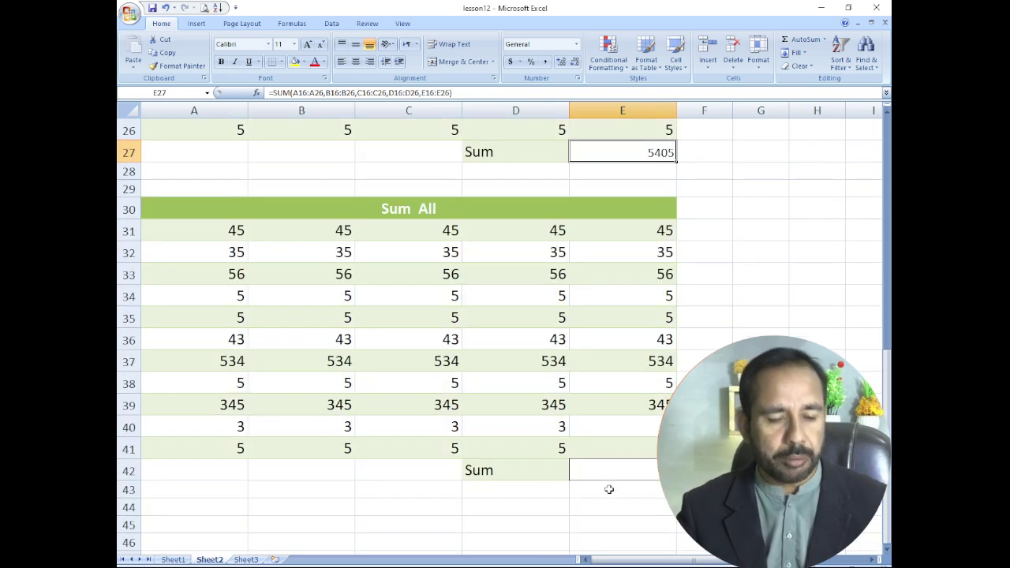
pyautogui.click(606, 474)
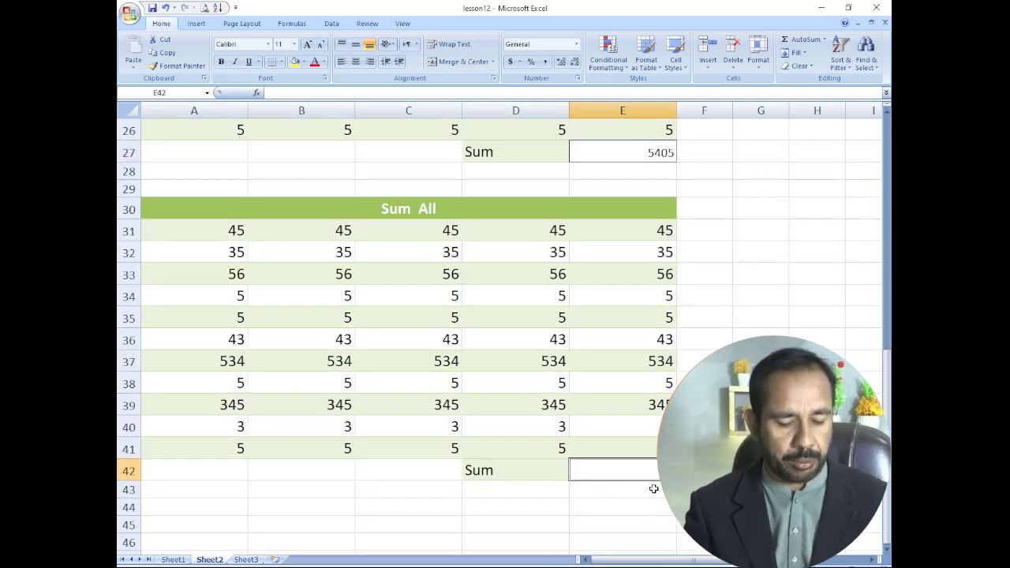
pyautogui.write('=sum')
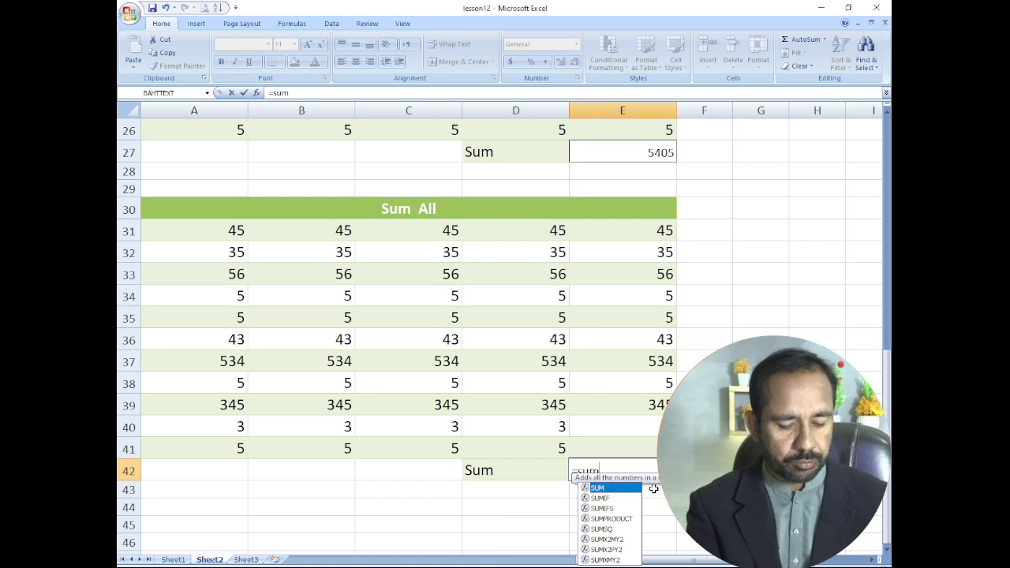
pyautogui.write('(')
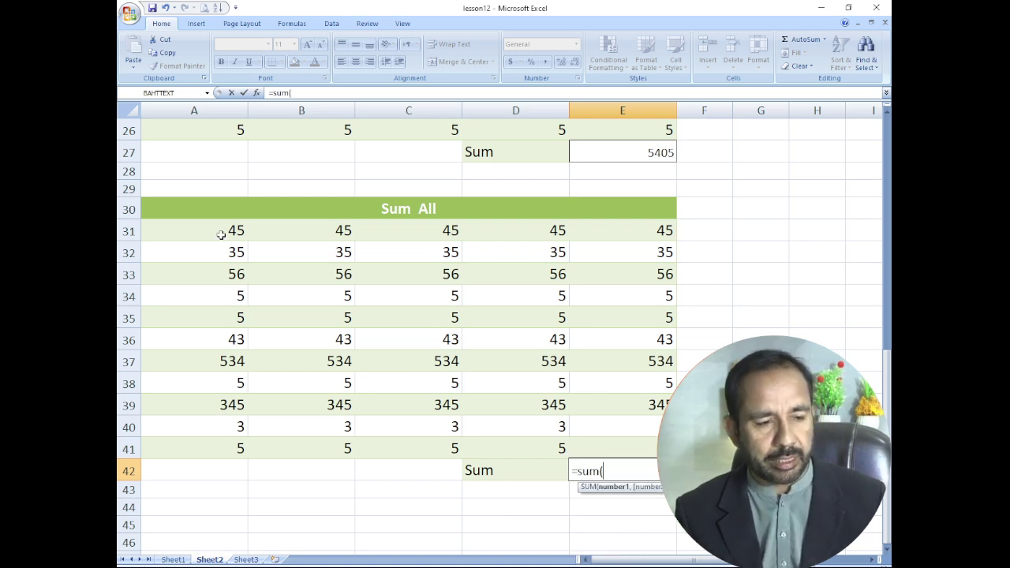
pyautogui.moveTo(224, 234); pyautogui.dragTo(633, 452)
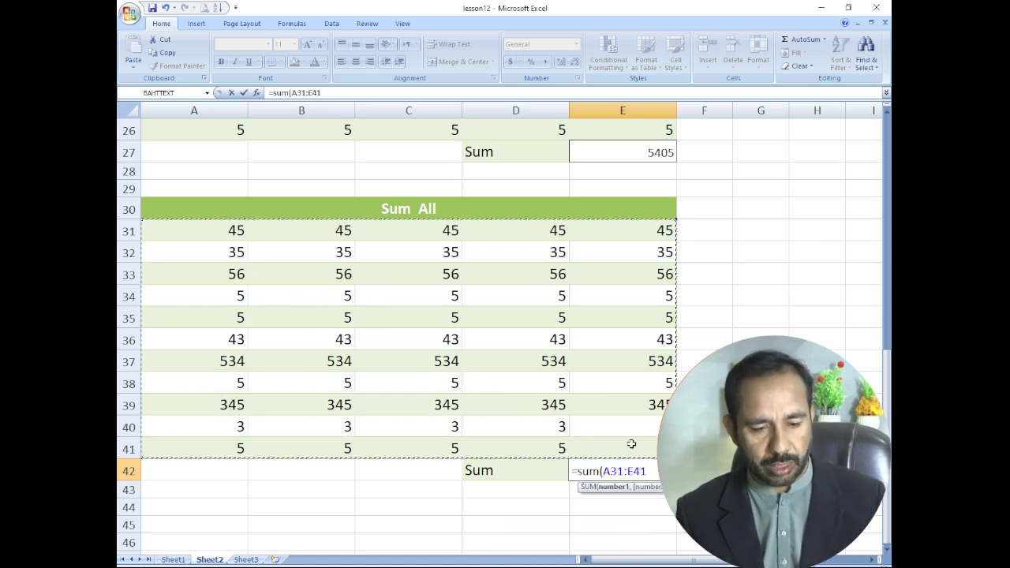
pyautogui.write(')')
pyautogui.press('Return')
pyautogui.press('Up')
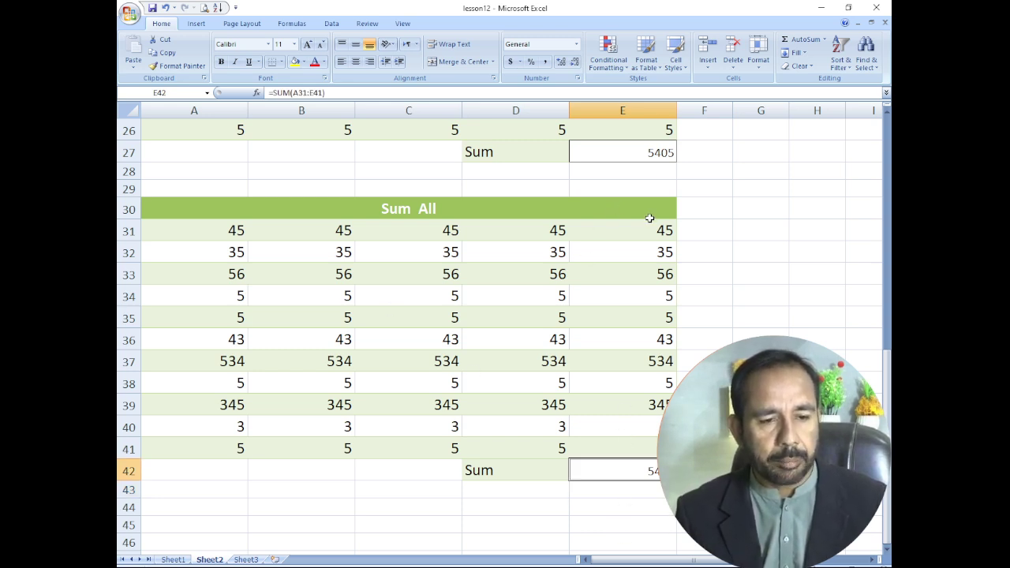
pyautogui.click(666, 152)
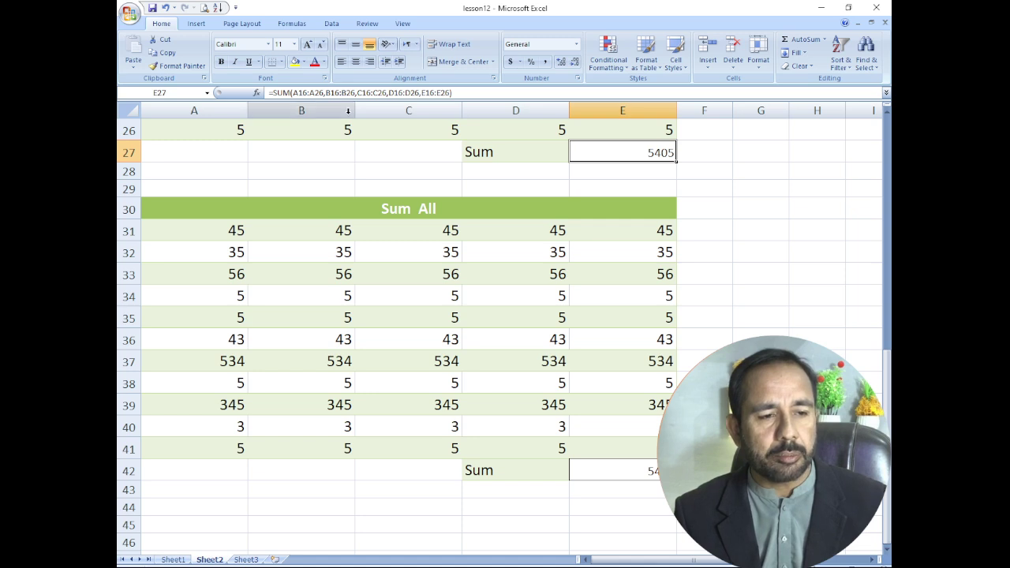
# - Re-enter the Sum All total in cell E42 as a sum of the single range A31:E41 and check its formula
pyautogui.click(641, 471)
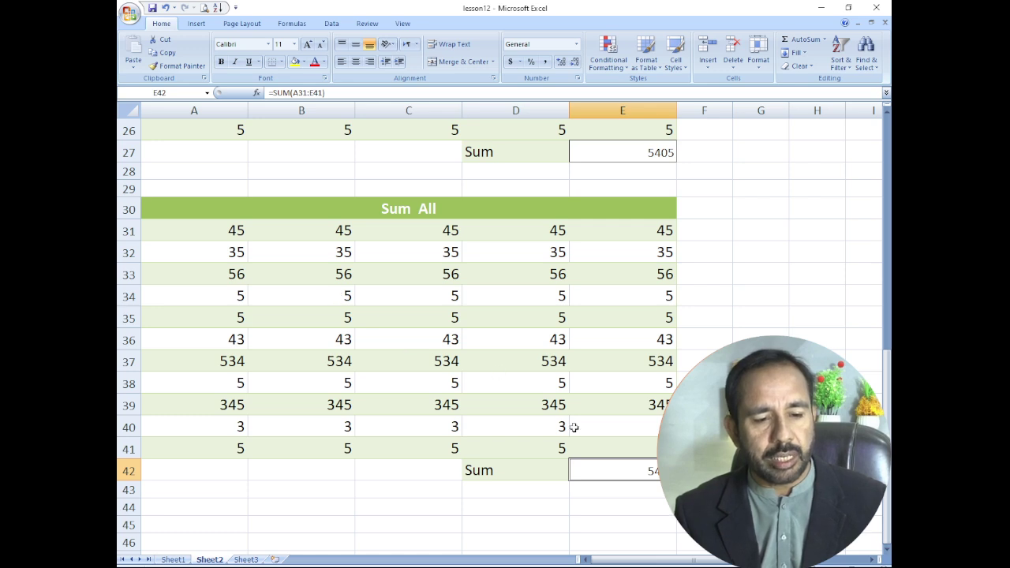
pyautogui.write('=s')
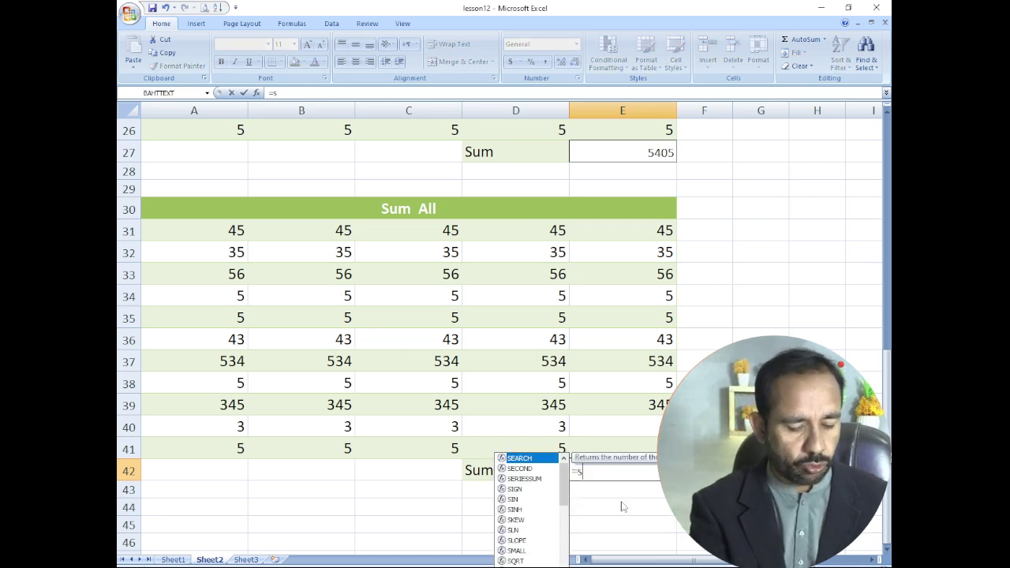
pyautogui.write('um(')
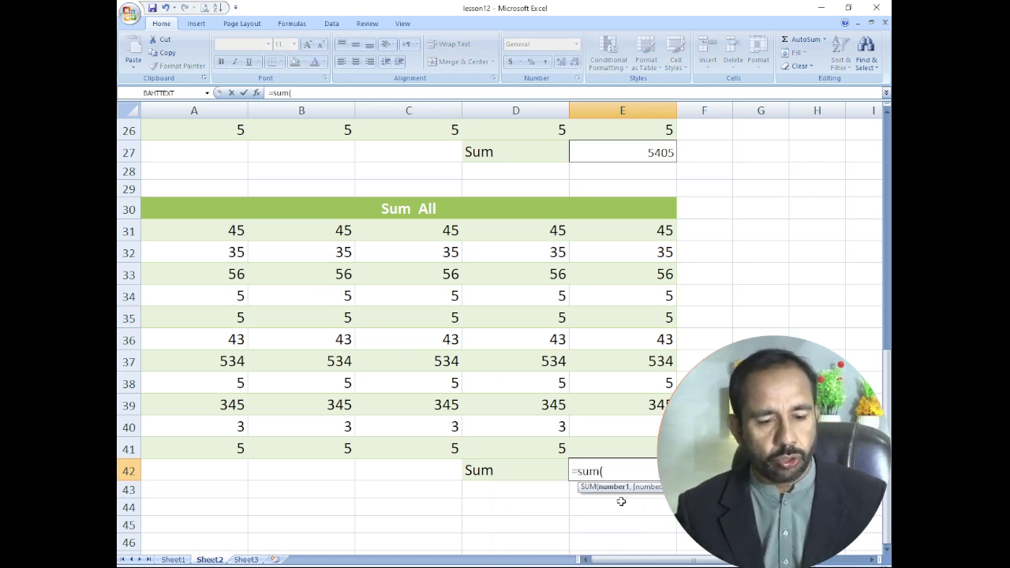
pyautogui.moveTo(223, 234); pyautogui.dragTo(613, 451)
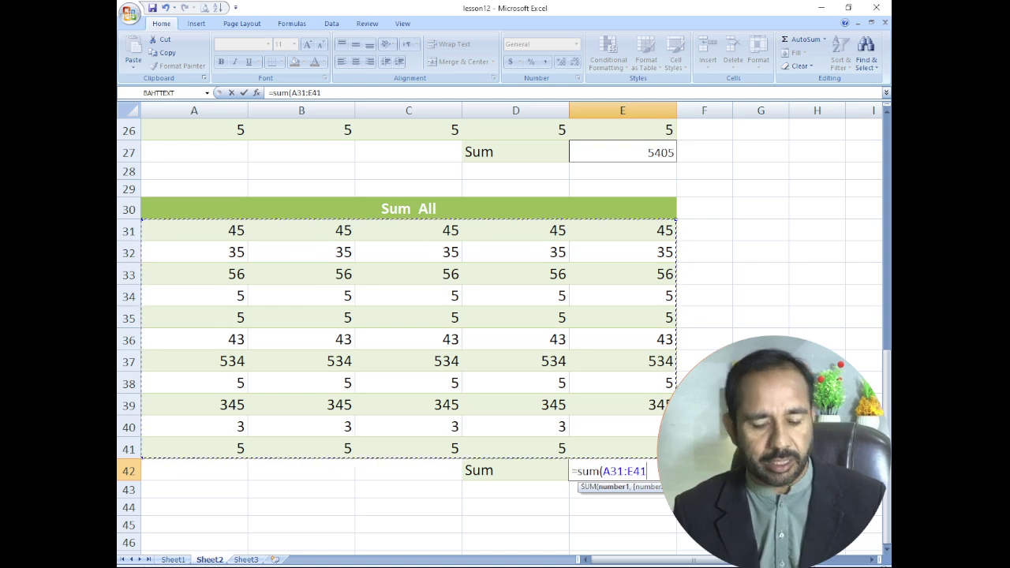
pyautogui.press('Return')
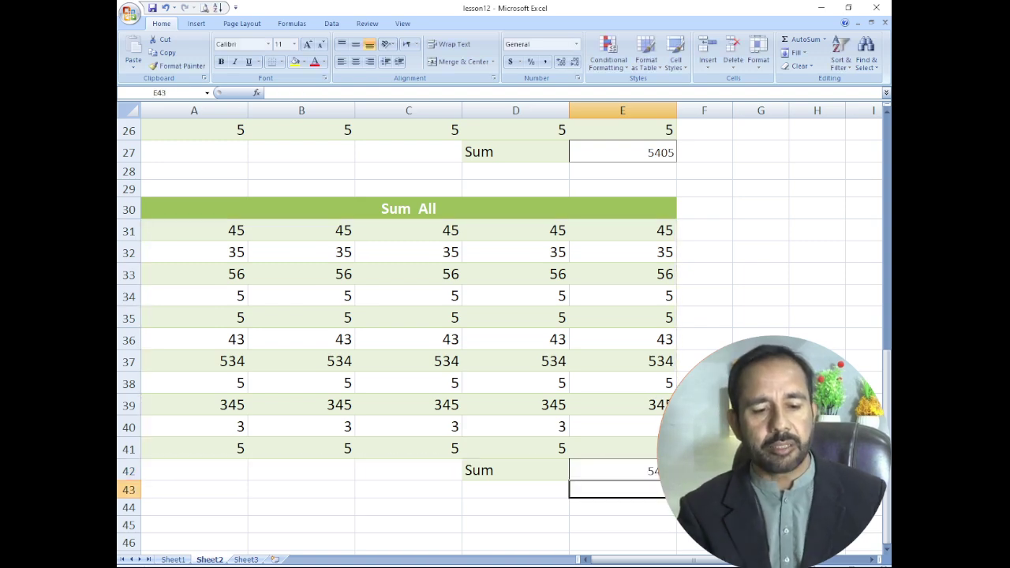
pyautogui.press('Up')
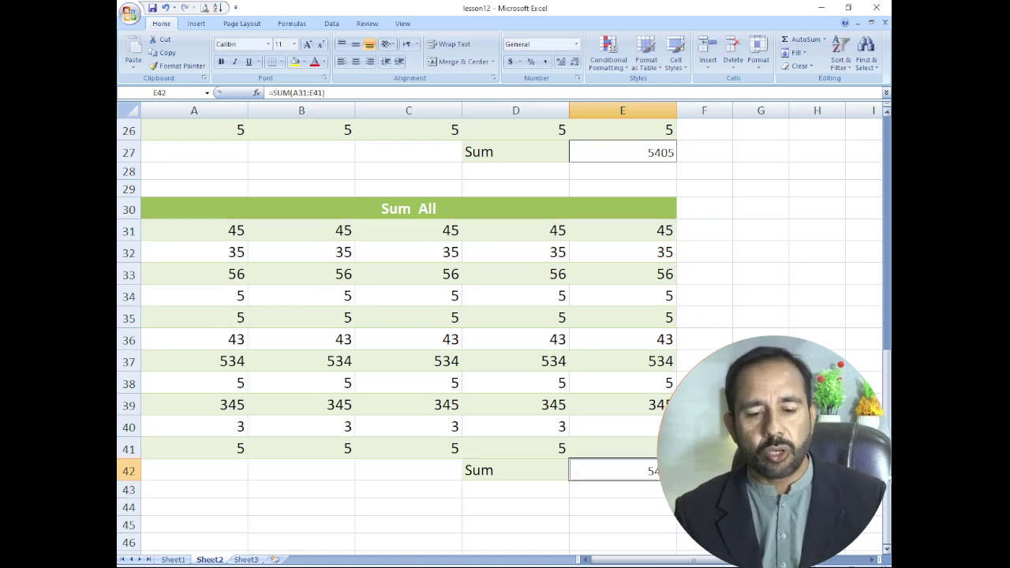
# - Review the Sum column's formula in cell A13 of the first table
pyautogui.scroll(8, 505, 339)
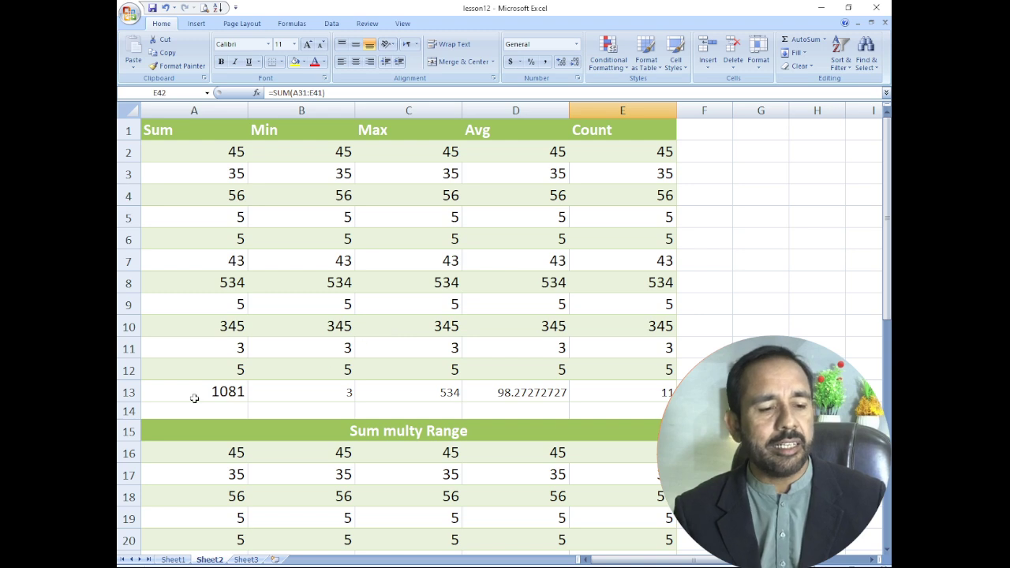
pyautogui.click(195, 396)
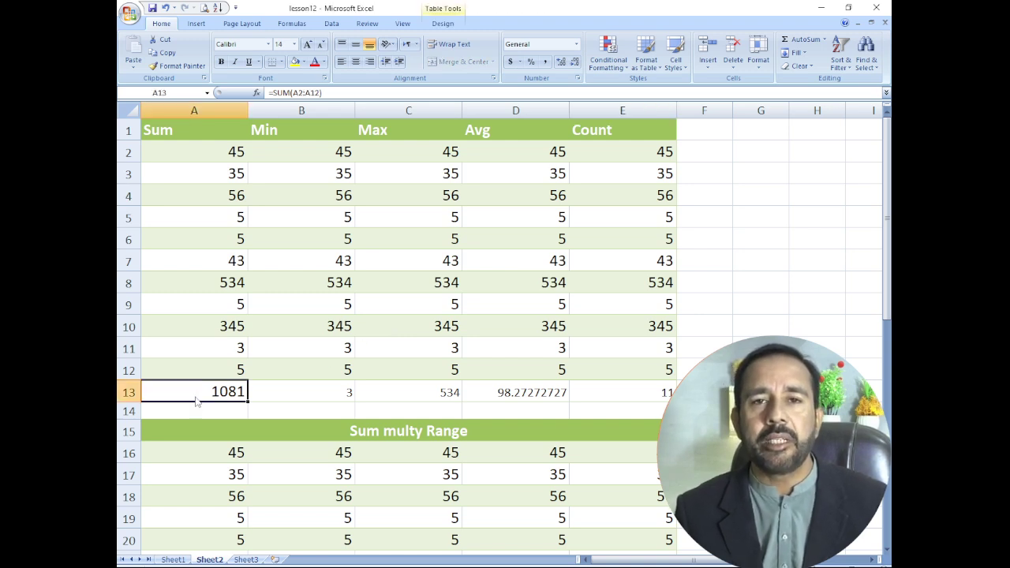